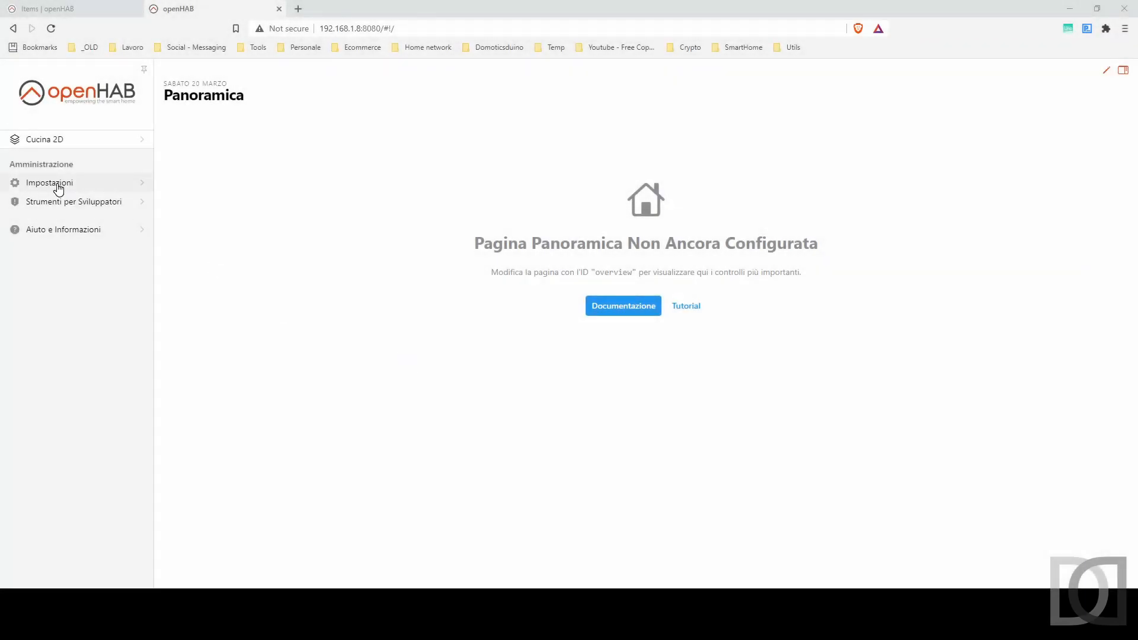
- Open the channel list of the Generic MQTT Thing from the Things settings
{"action": "left_click", "coordinate": [58, 190]}
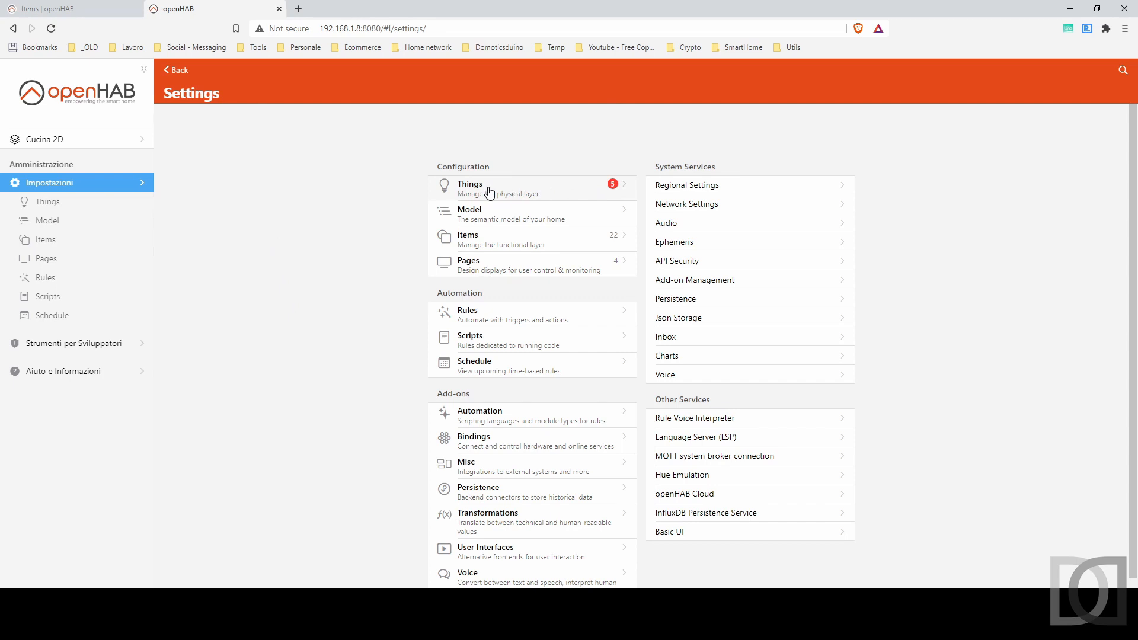
{"action": "left_click", "coordinate": [489, 192]}
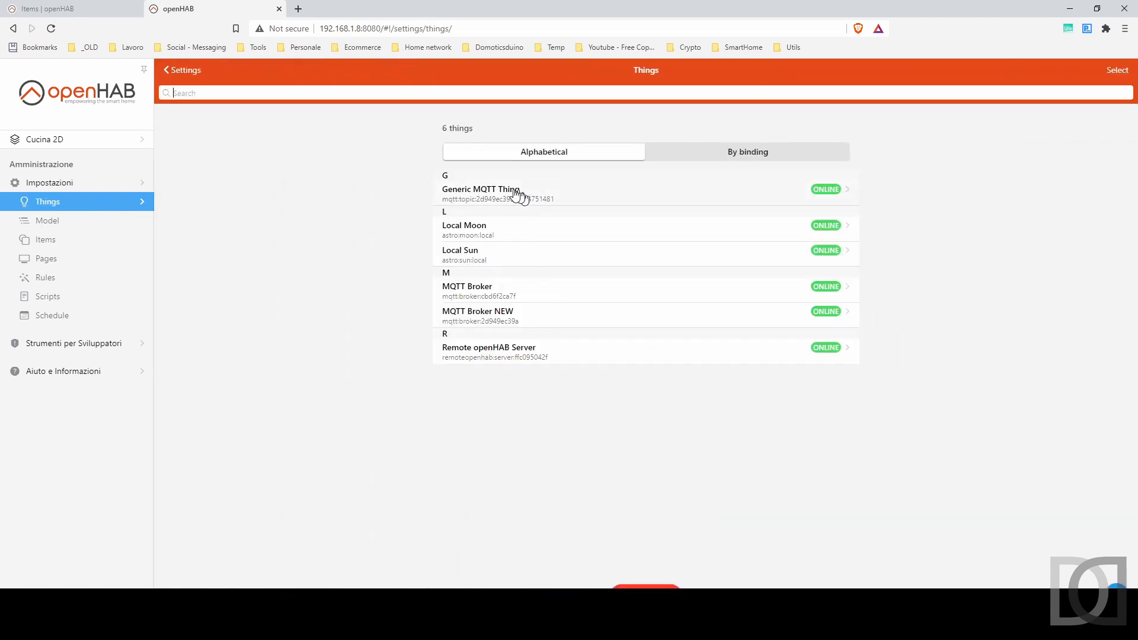
{"action": "left_click", "coordinate": [510, 194]}
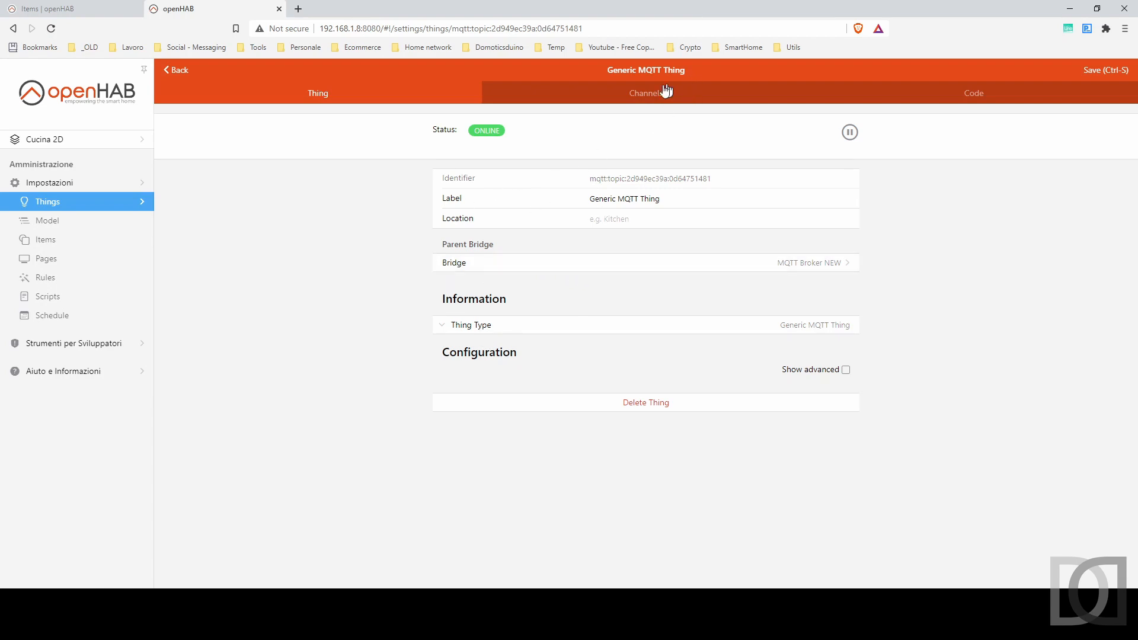
{"action": "left_click", "coordinate": [663, 94]}
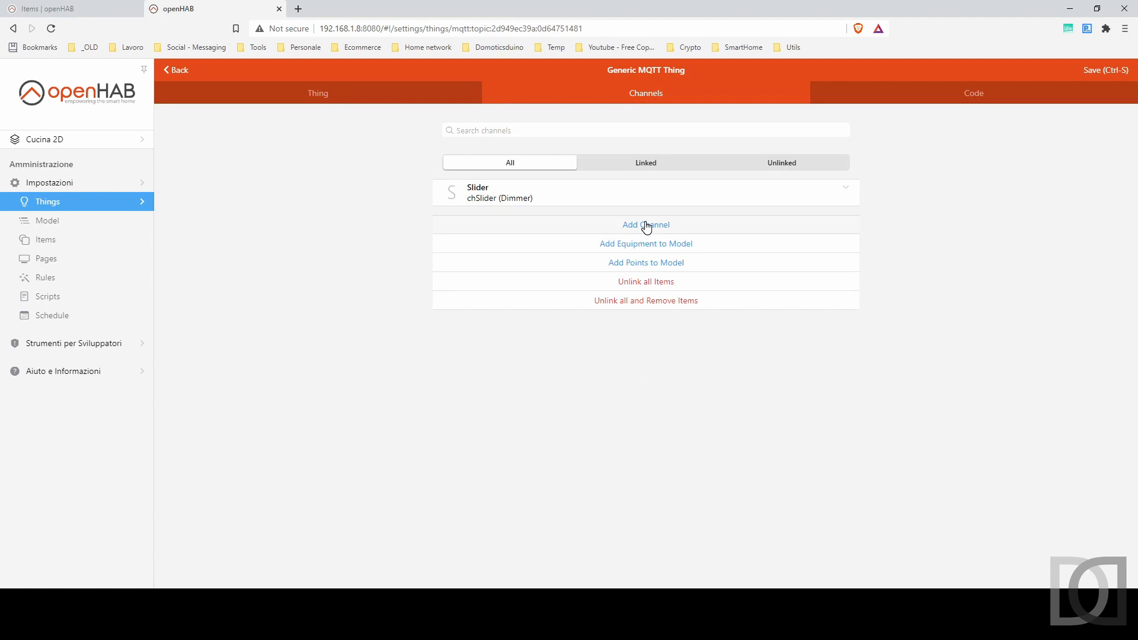
- Start a new Number Value channel with the MQTT state topic test/profile/temp
{"action": "left_click", "coordinate": [646, 224]}
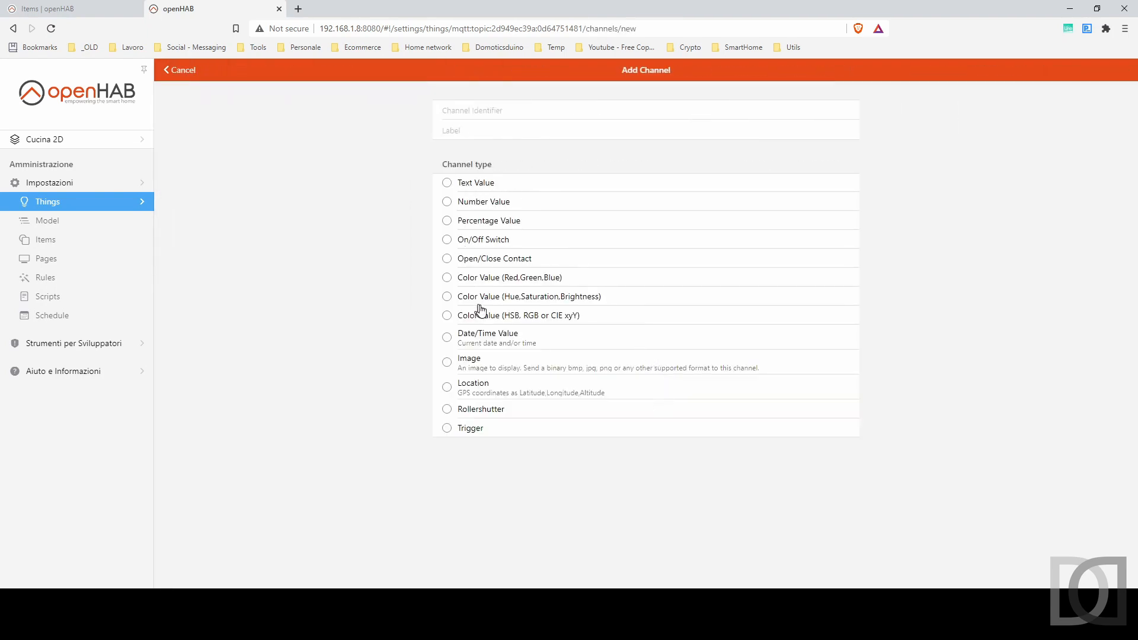
{"action": "left_click", "coordinate": [476, 203]}
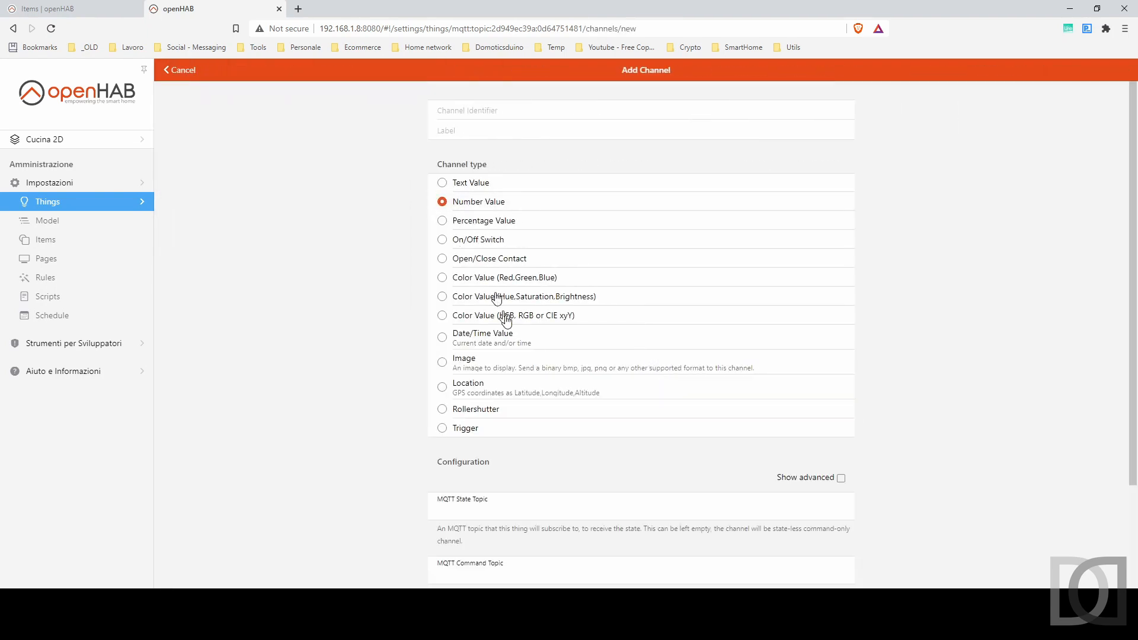
{"action": "left_click", "coordinate": [483, 508]}
{"action": "type", "text": "test/profile/temp"}
- Give the channel the identifier chtestprofiletemp and the label Channel Test Profile Temp, and create it
{"action": "left_click", "coordinate": [480, 108]}
{"action": "type", "text": "chtestpr"}
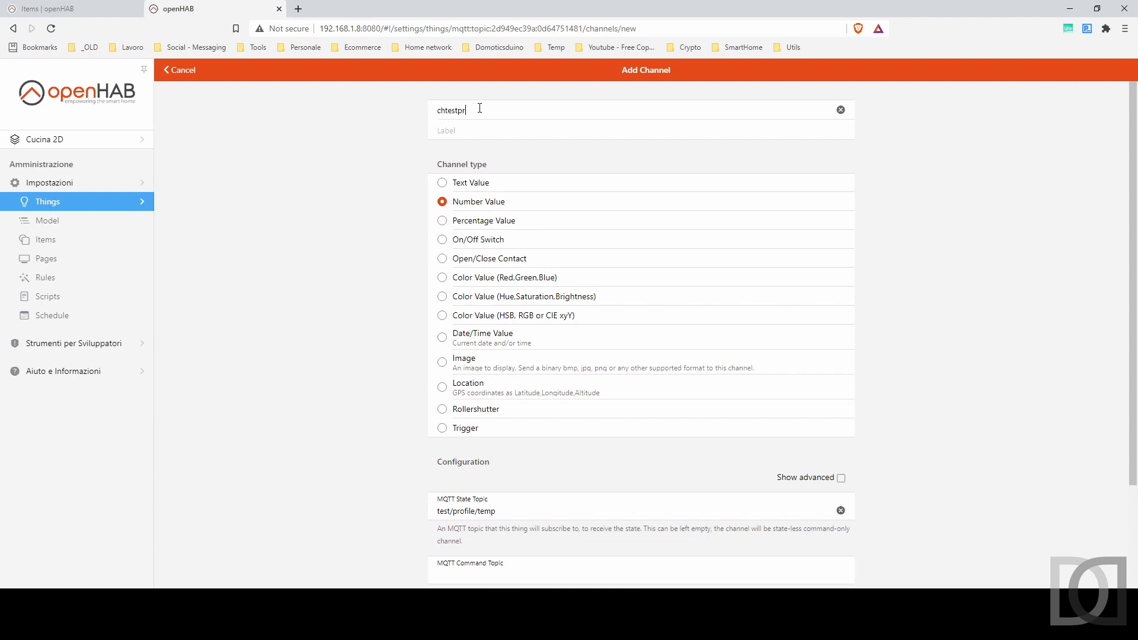
{"action": "type", "text": "ofiletemp"}
{"action": "type", "text": "Channel "}
{"action": "type", "text": "Test Profile "}
{"action": "type", "text": "Temp"}
{"action": "scroll", "coordinate": [480, 108], "scroll_direction": "down", "scroll_amount": 3}
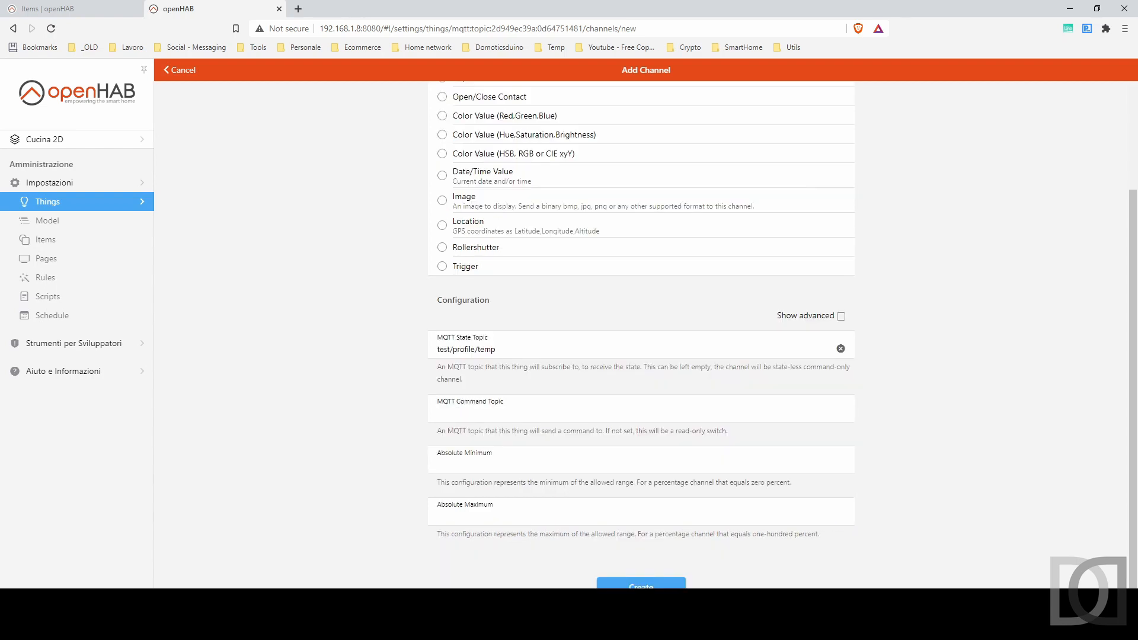
{"action": "left_click", "coordinate": [642, 582]}
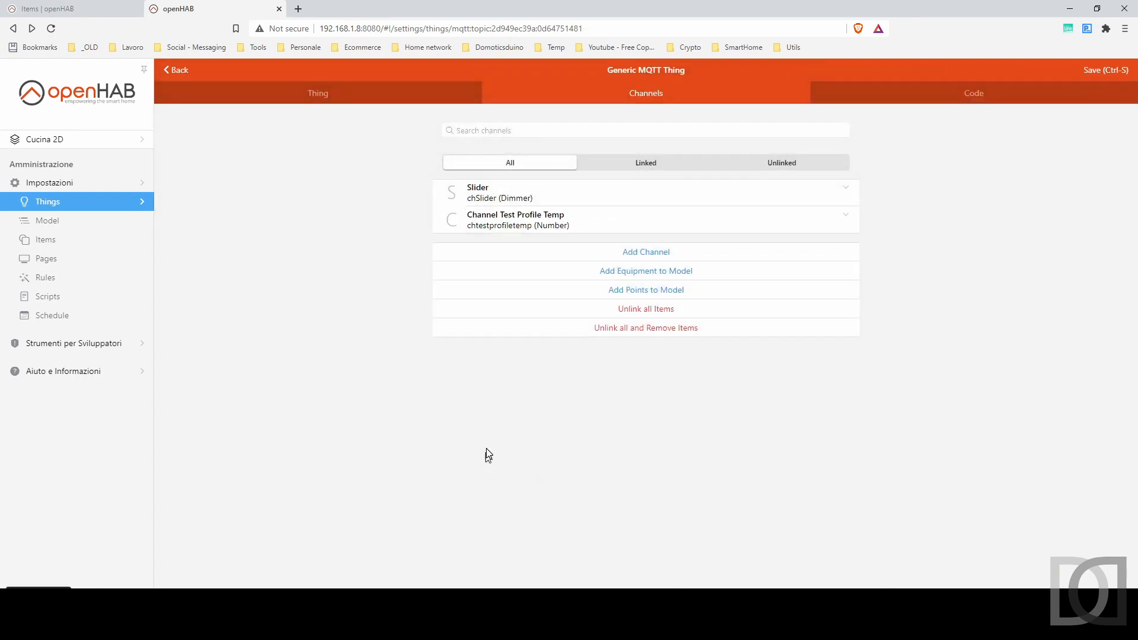
- Start linking the new temperature channel to a newly created item and name the item TestProfileTemp
{"action": "left_click", "coordinate": [502, 225]}
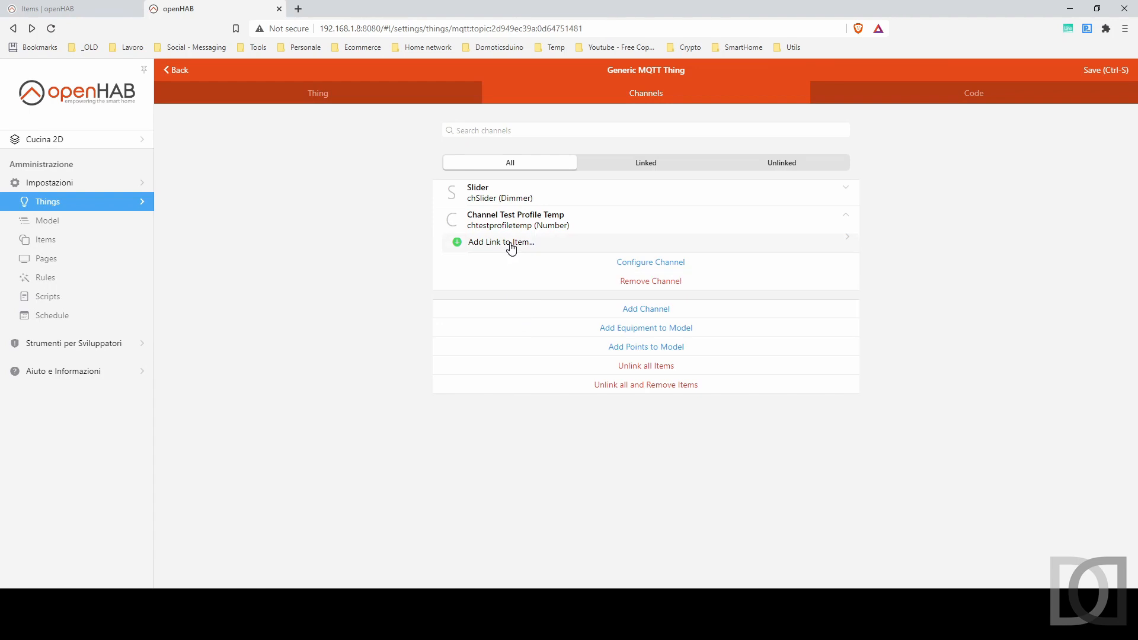
{"action": "left_click", "coordinate": [510, 246]}
{"action": "left_click", "coordinate": [481, 207]}
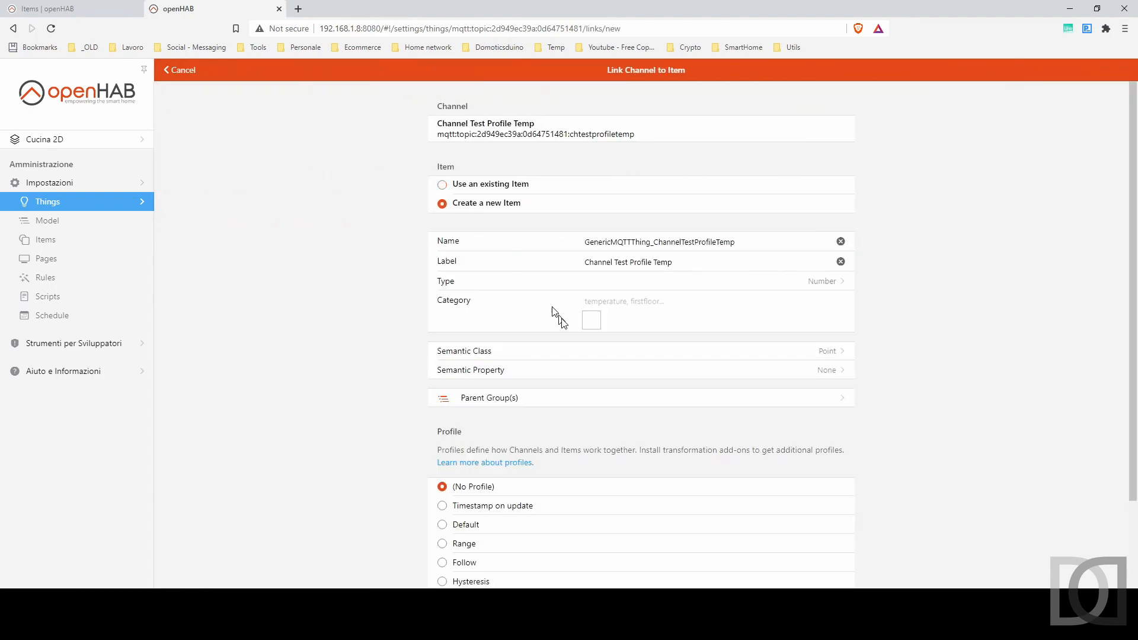
{"action": "double_click", "coordinate": [664, 243]}
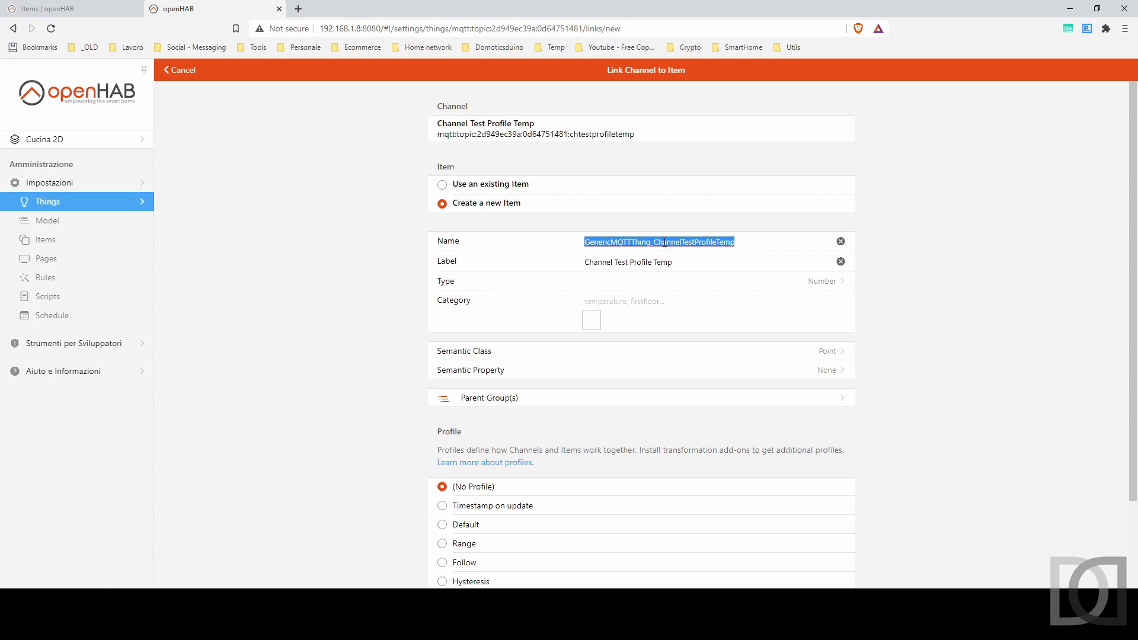
{"action": "type", "text": "TEstTemp"}
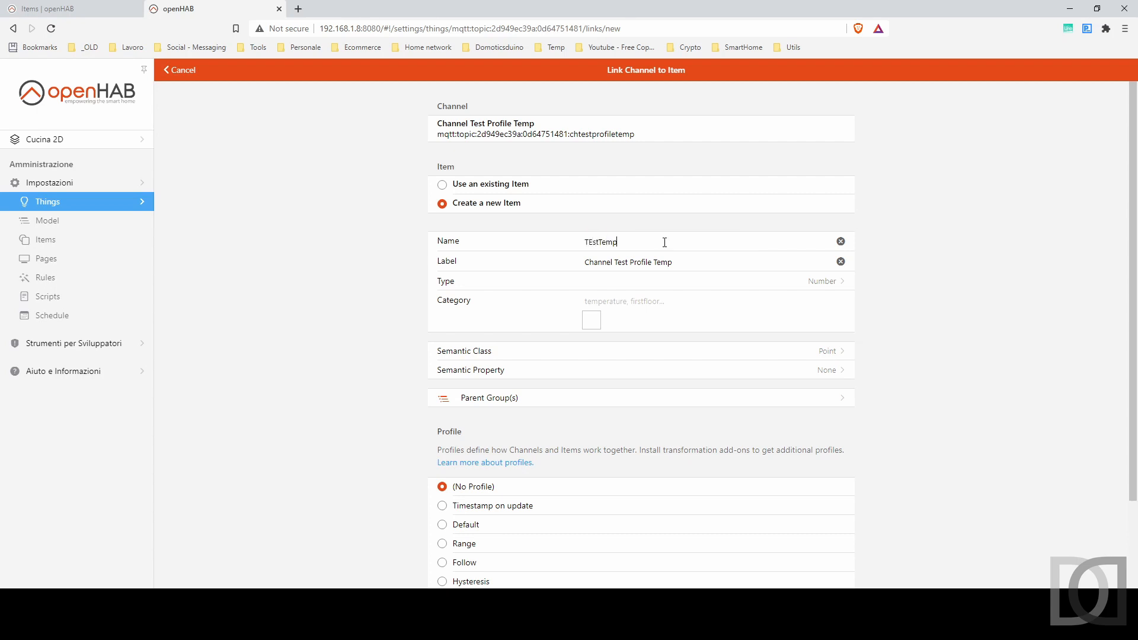
{"action": "key", "text": "Left"}
{"action": "key", "text": "Left"}
{"action": "key", "text": "Left"}
{"action": "key", "text": "Left"}
{"action": "key", "text": "Left"}
{"action": "key", "text": "Left"}
{"action": "key", "text": "BackSpace"}
{"action": "type", "text": "e"}
{"action": "left_click", "coordinate": [664, 243]}
{"action": "left_click", "coordinate": [597, 243]}
{"action": "type", "text": "Profile"}
{"action": "key", "text": "Tab"}
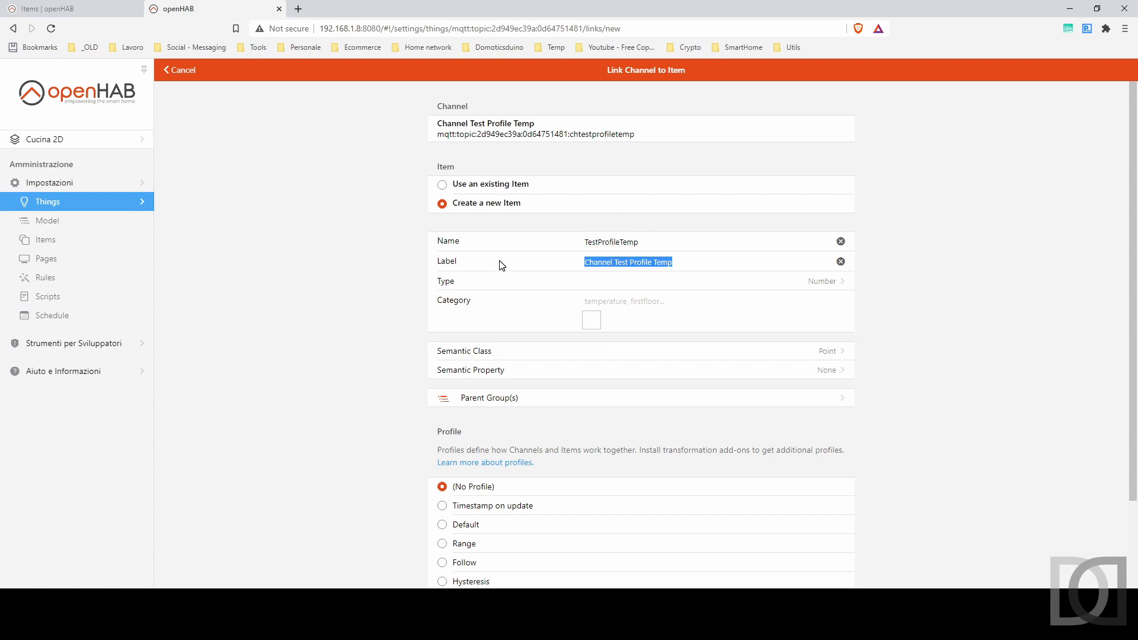
- Shorten the item label to Test Profile Temp, set its category to temperature, and create the link
{"action": "key", "text": "Home"}
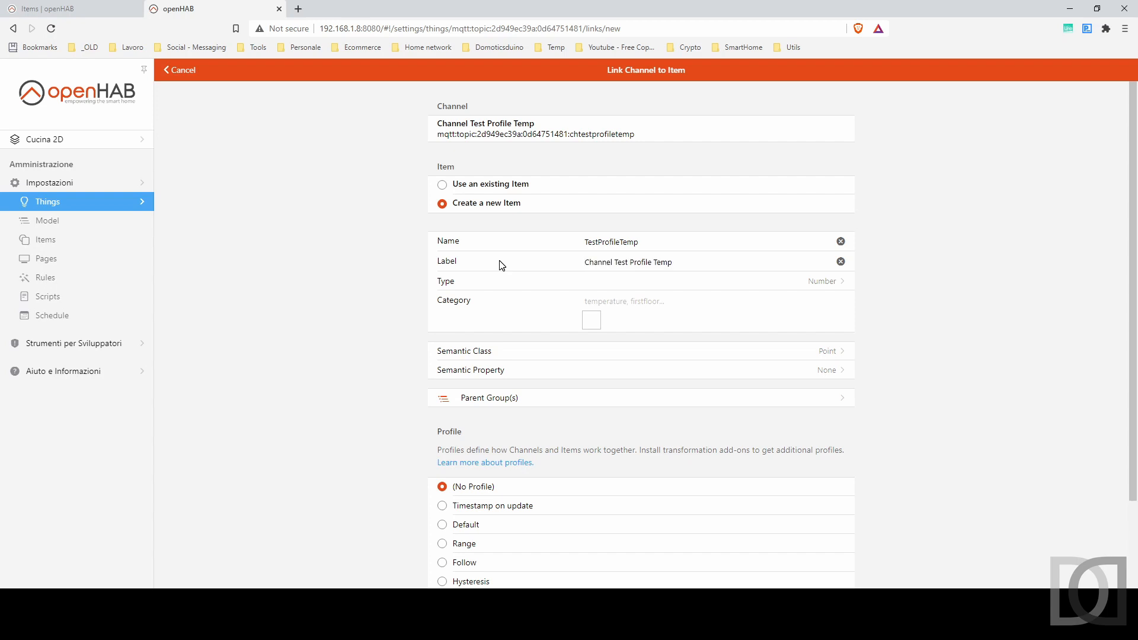
{"action": "key", "text": "Delete"}
{"action": "key", "text": "Delete"}
{"action": "key", "text": "Delete"}
{"action": "key", "text": "Delete"}
{"action": "key", "text": "Delete"}
{"action": "key", "text": "Delete"}
{"action": "key", "text": "Delete"}
{"action": "key", "text": "BackSpace"}
{"action": "left_click", "coordinate": [670, 302]}
{"action": "type", "text": "temperature"}
{"action": "scroll", "coordinate": [670, 486], "scroll_direction": "down", "scroll_amount": 3}
{"action": "left_click", "coordinate": [642, 560]}
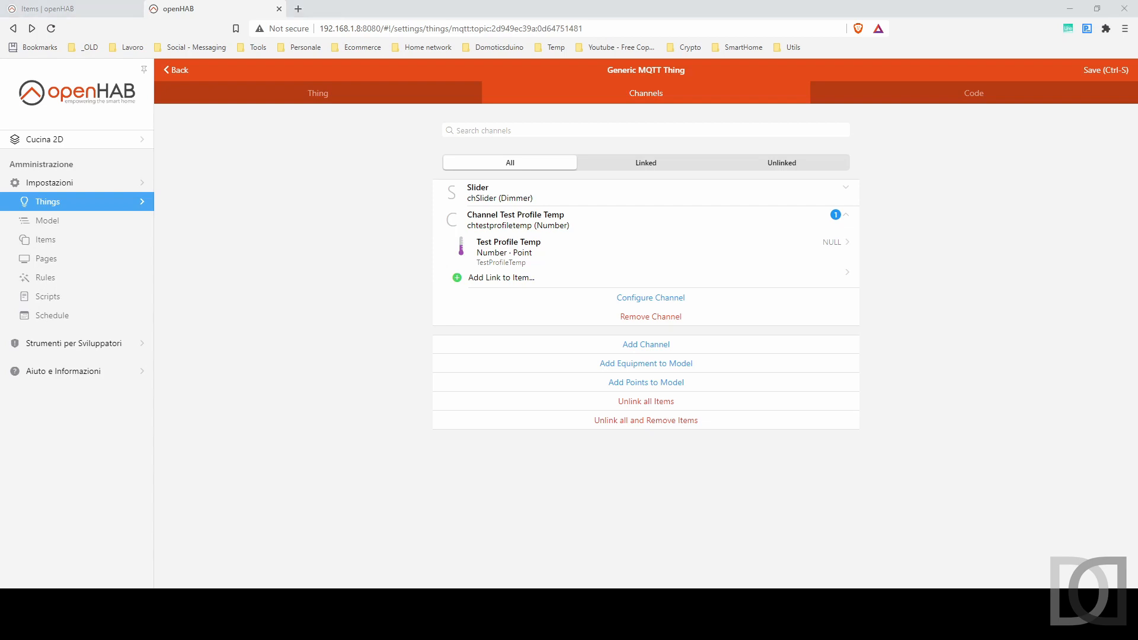
- Switch to MQTT Explorer alongside the browser and set the publish topic to test/profile/temp
{"action": "left_click_drag", "start_coordinate": [1137, 140], "coordinate": [335, 207]}
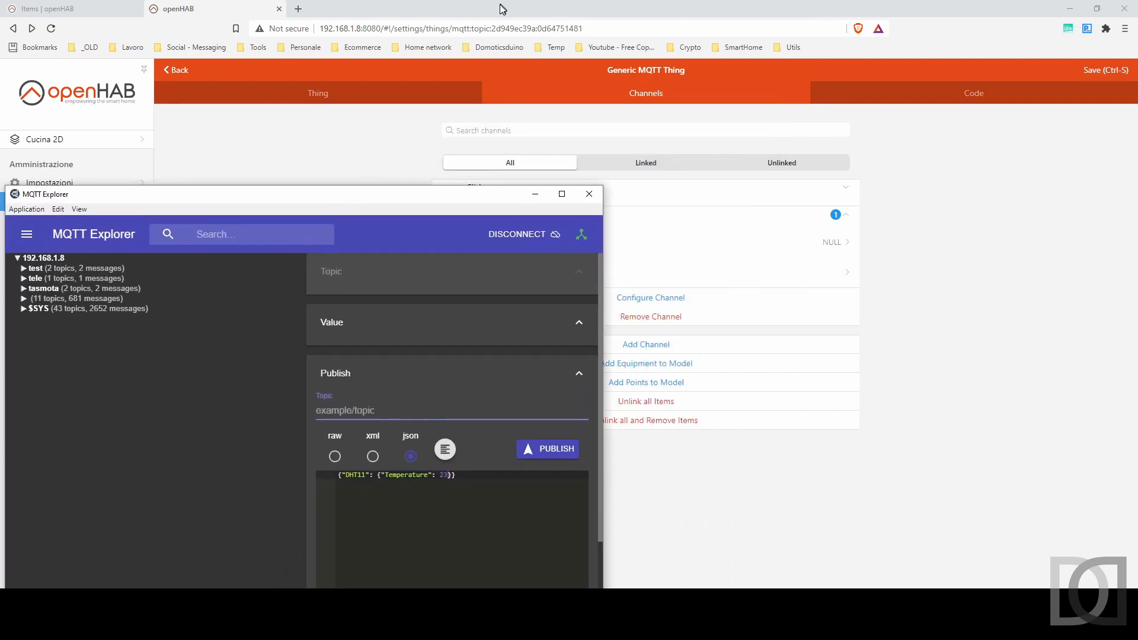
{"action": "left_click_drag", "start_coordinate": [186, 8], "coordinate": [1137, 166]}
{"action": "left_click", "coordinate": [123, 157]}
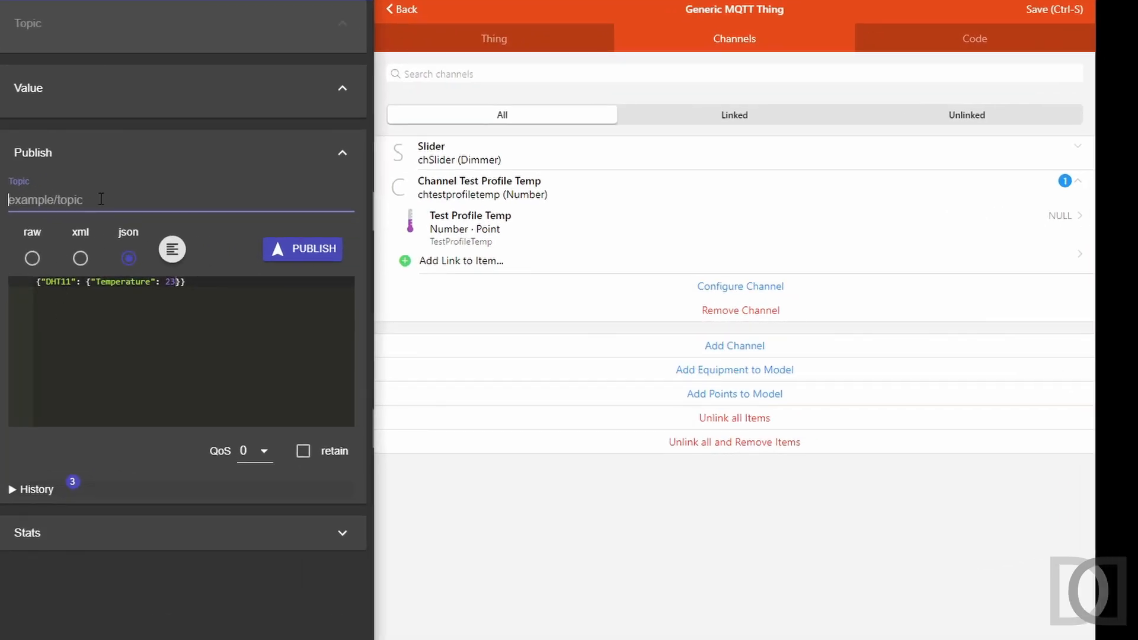
{"action": "type", "text": "test/profiles"}
{"action": "type", "text": "temp"}
- Replace the message payload with 20 and publish it with the Test Profile Temp link details open in openHAB
{"action": "left_click", "coordinate": [170, 321]}
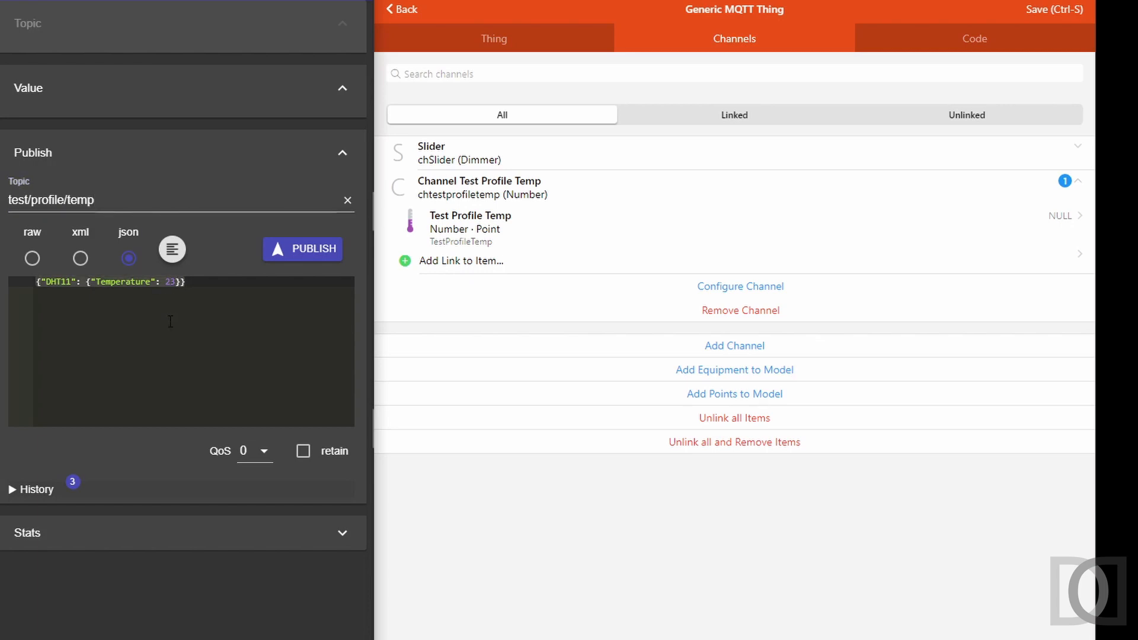
{"action": "key", "text": "ctrl+a"}
{"action": "type", "text": "2"}
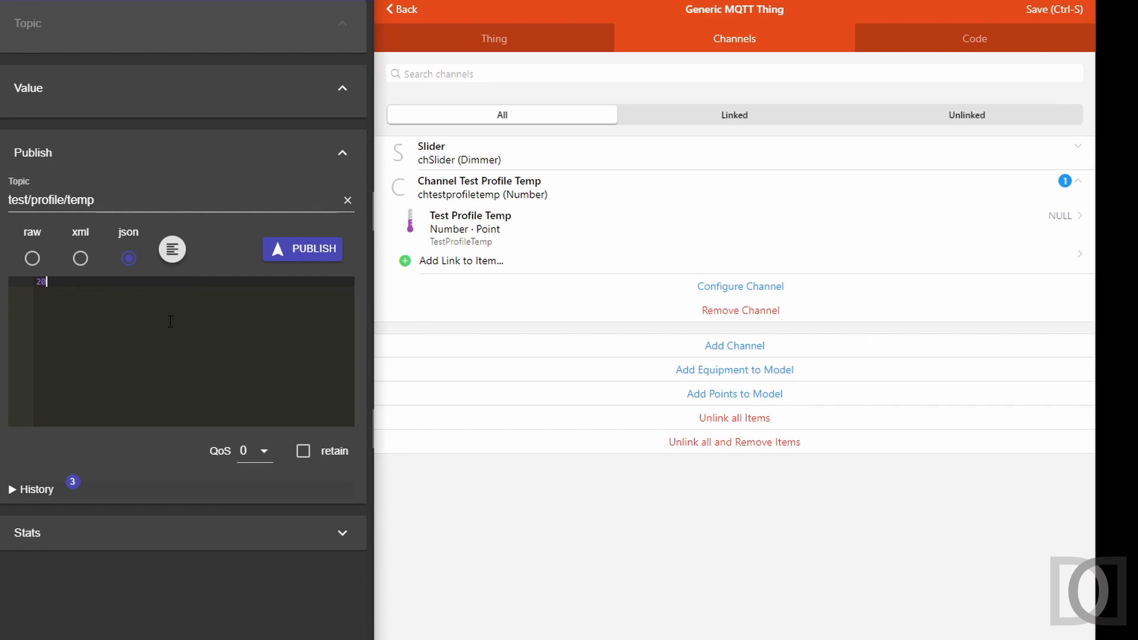
{"action": "type", "text": "0"}
{"action": "left_click", "coordinate": [314, 250]}
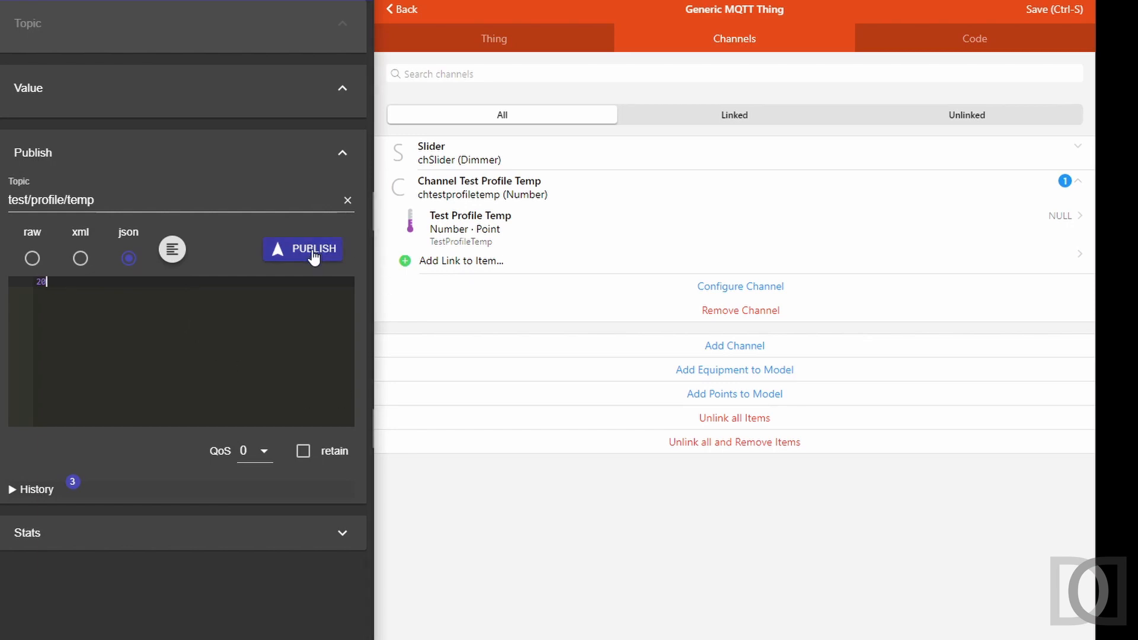
{"action": "left_click", "coordinate": [500, 240]}
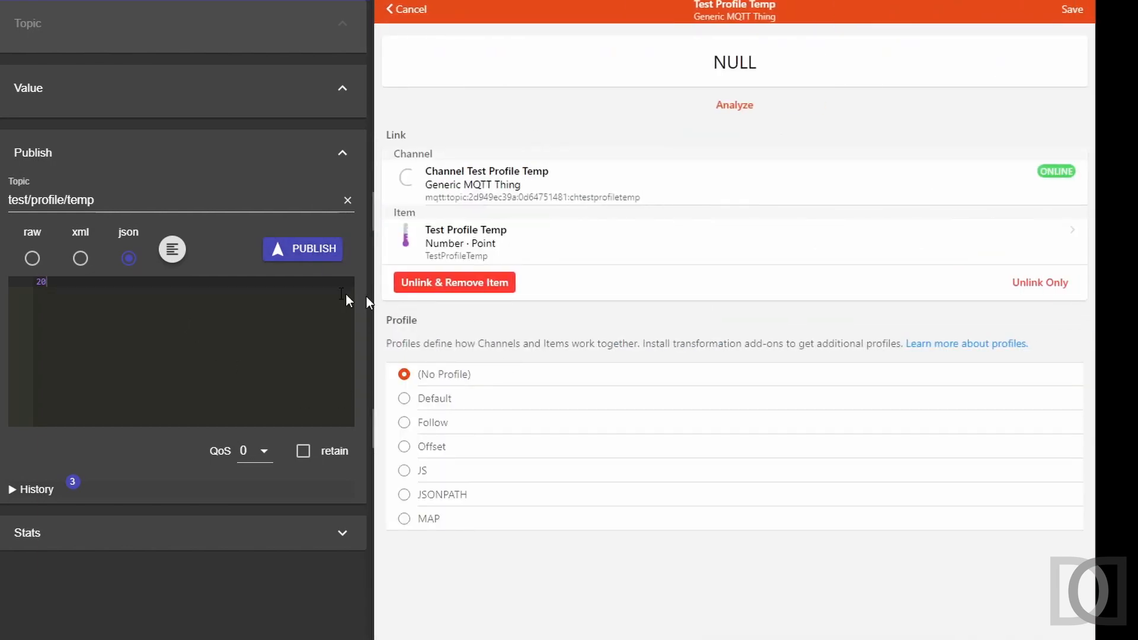
{"action": "left_click", "coordinate": [297, 254]}
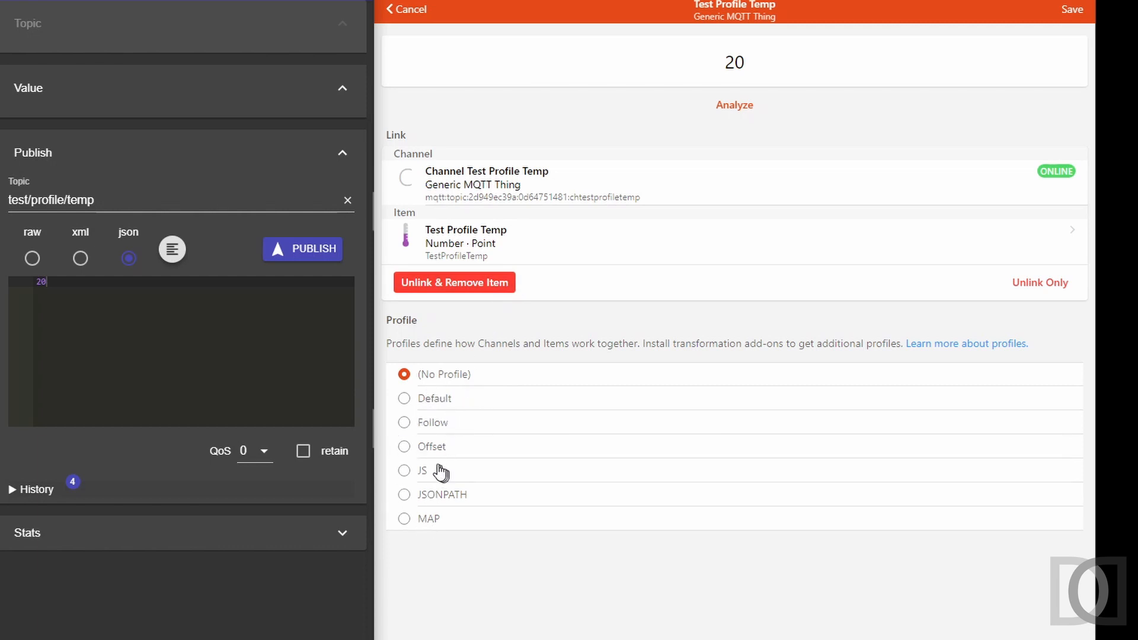
- Apply the Offset profile with an offset of 5 to the Test Profile Temp link and save it
{"action": "left_click", "coordinate": [407, 454]}
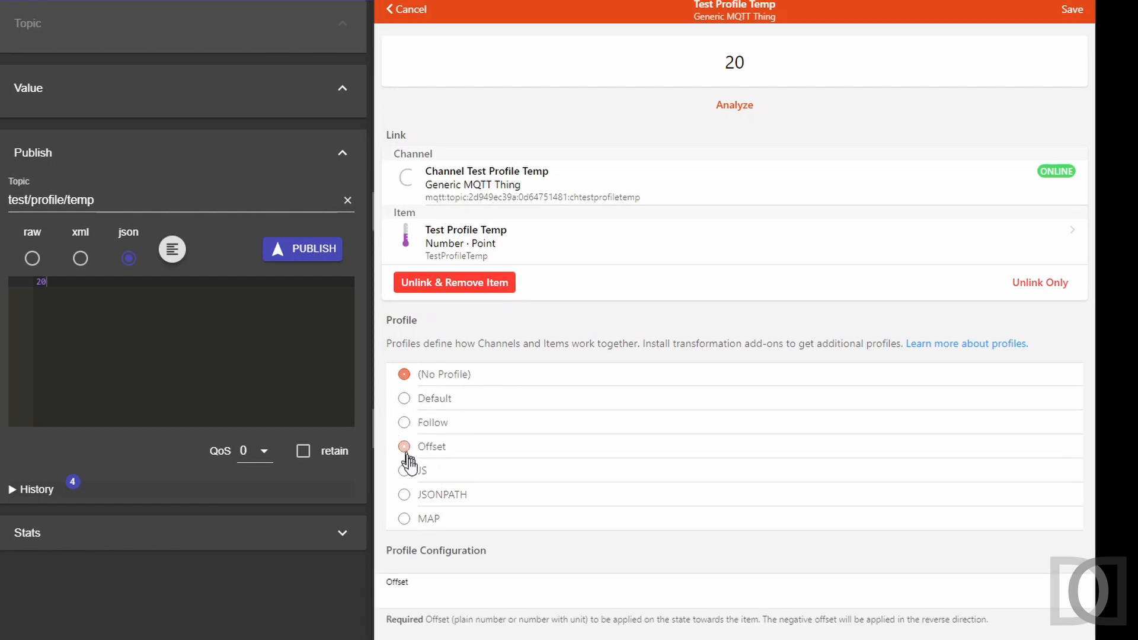
{"action": "left_click", "coordinate": [467, 596]}
{"action": "left_click", "coordinate": [1073, 9]}
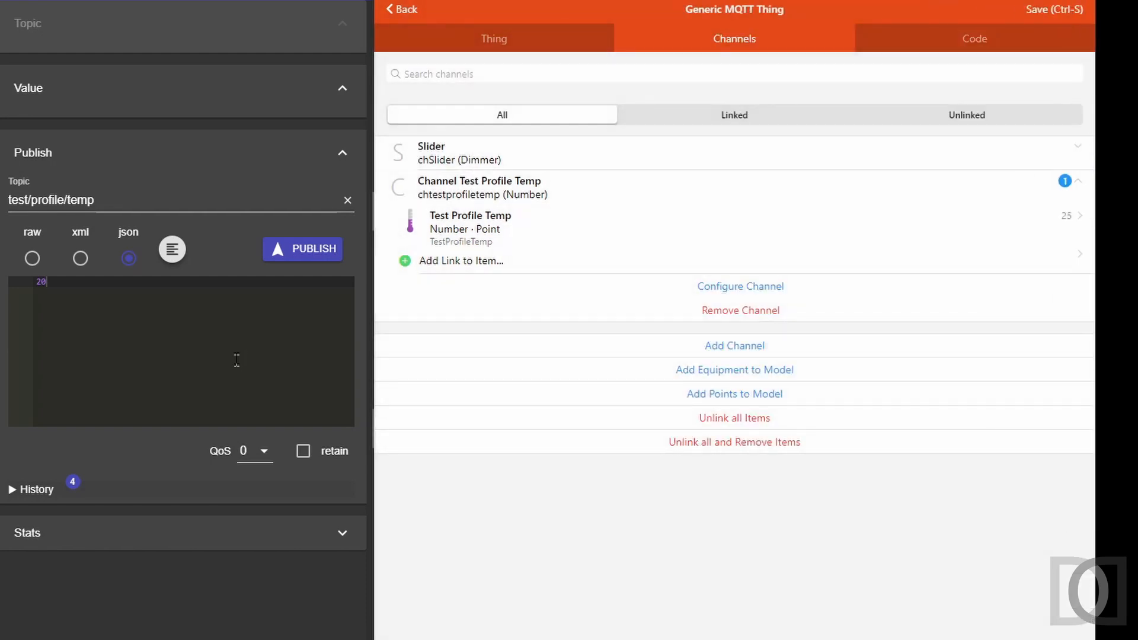
- Reopen the Test Profile Temp link, publish the value 10 to its topic, and return to the channel list
{"action": "left_click", "coordinate": [492, 238]}
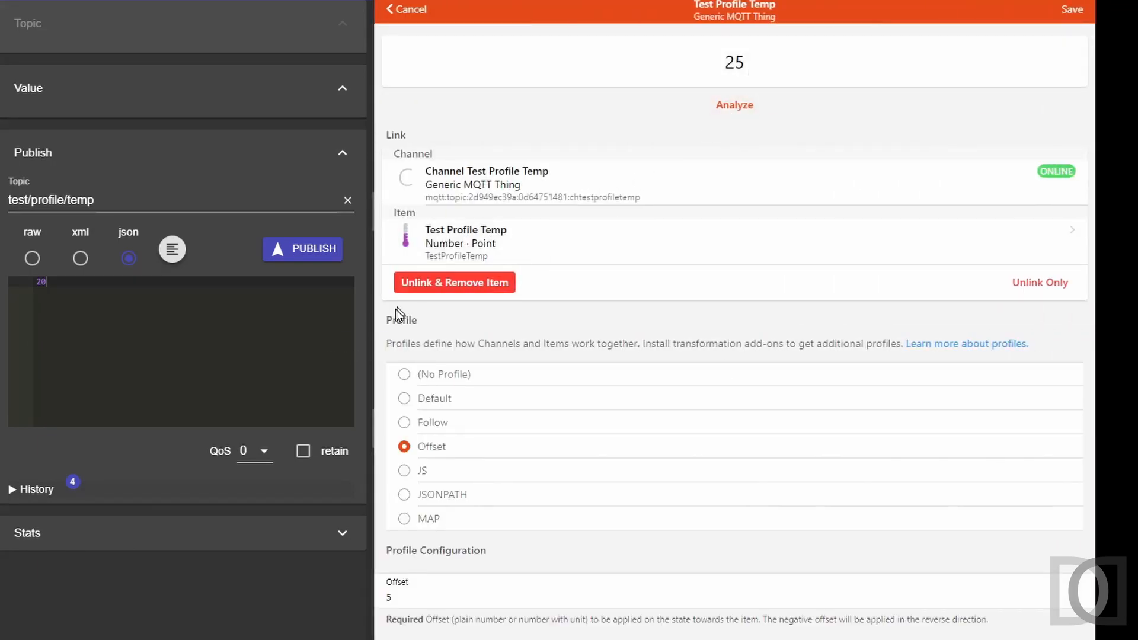
{"action": "left_click", "coordinate": [301, 327]}
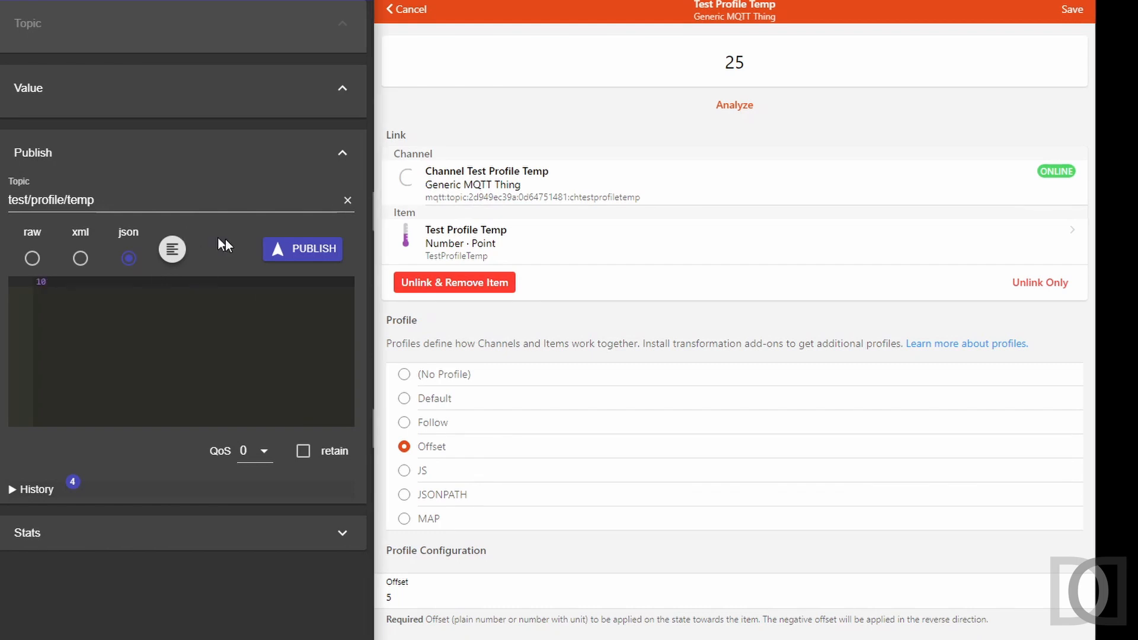
{"action": "left_click", "coordinate": [292, 253]}
{"action": "left_click", "coordinate": [408, 9]}
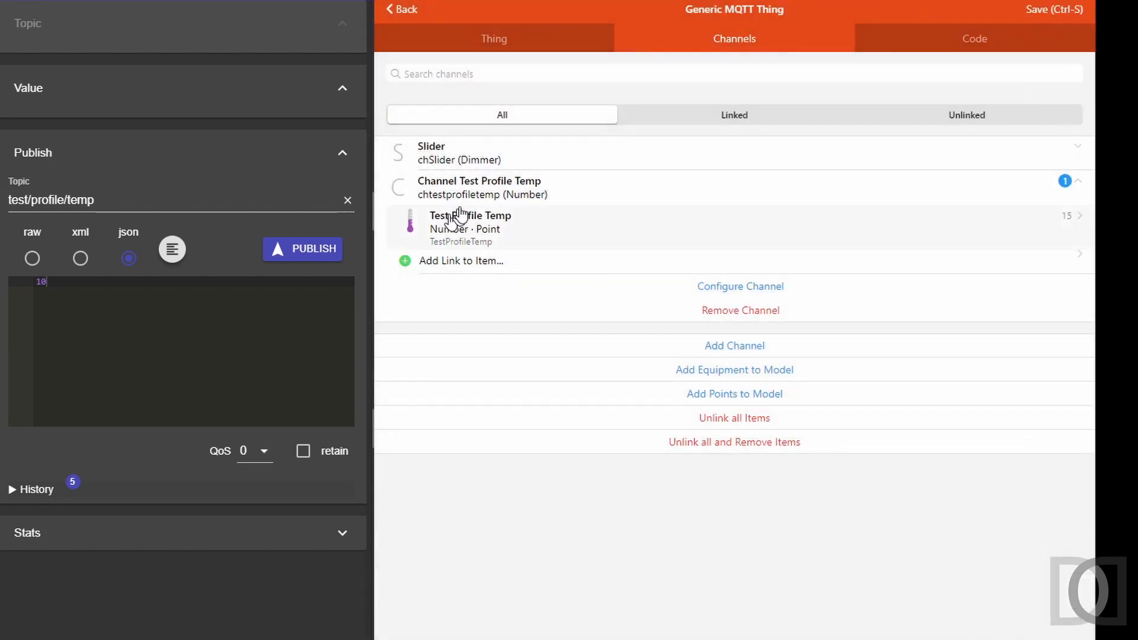
- Try to remove the offset by saving the Test Profile Temp link with (No Profile)
{"action": "left_click", "coordinate": [471, 235]}
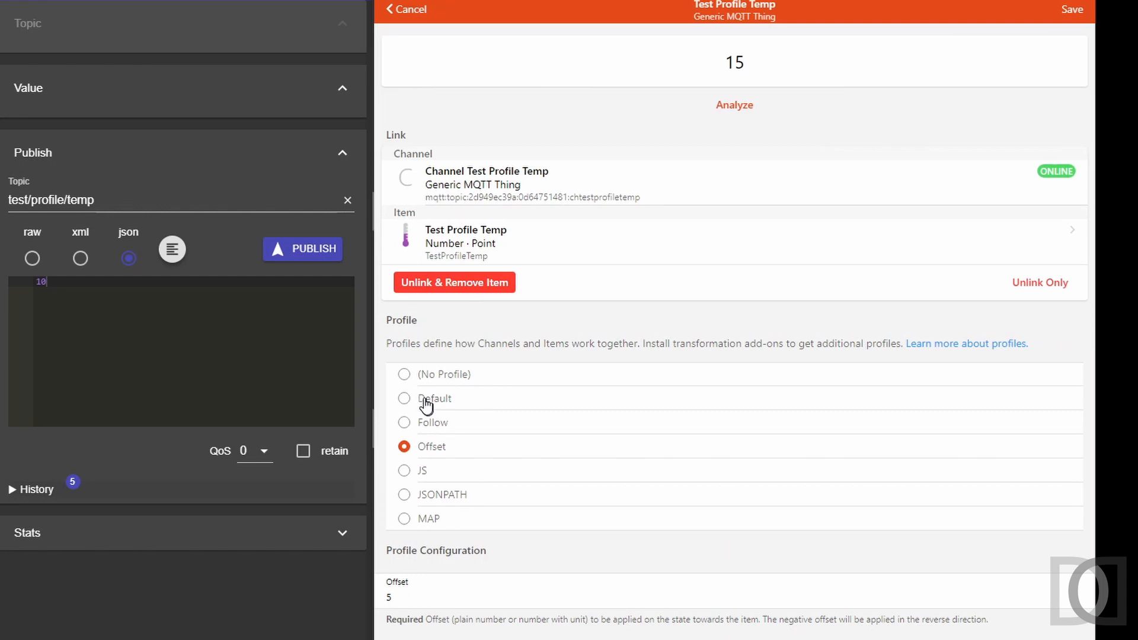
{"action": "left_click", "coordinate": [406, 379]}
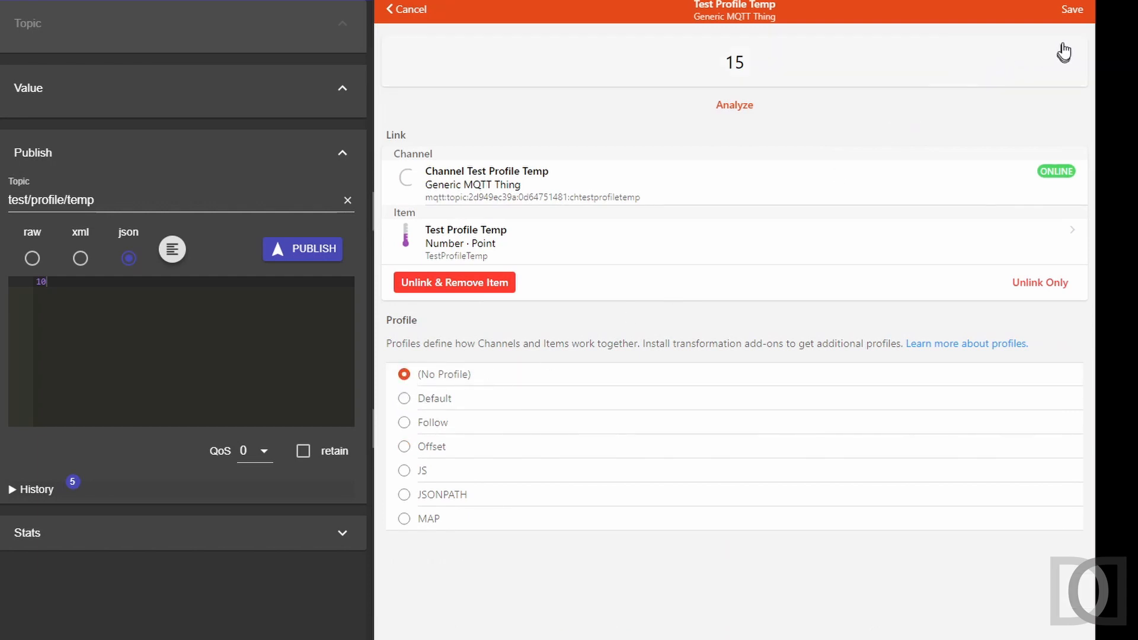
{"action": "left_click", "coordinate": [1071, 10]}
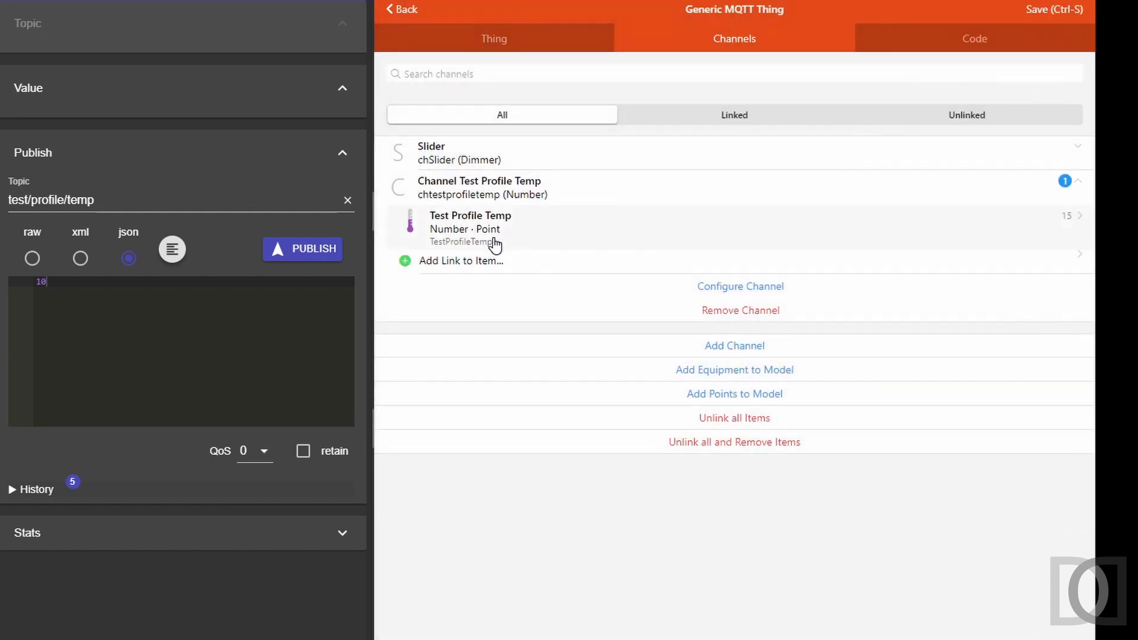
- Set the Test Profile Temp link to the Default profile, save it, and reopen the link to check its value
{"action": "left_click", "coordinate": [494, 240]}
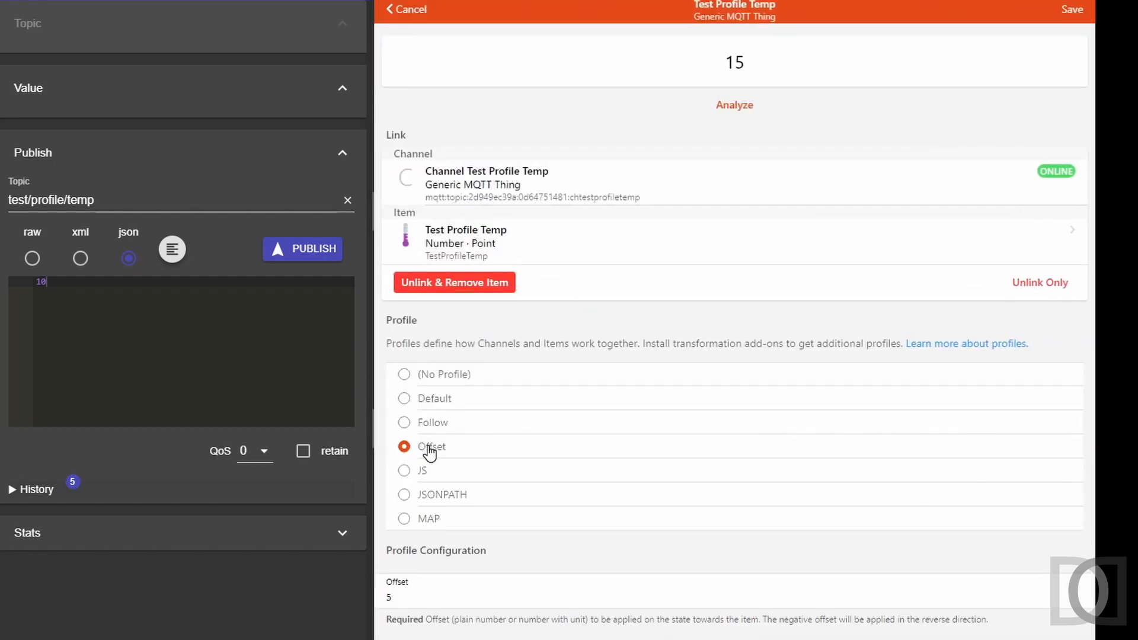
{"action": "left_click", "coordinate": [405, 399]}
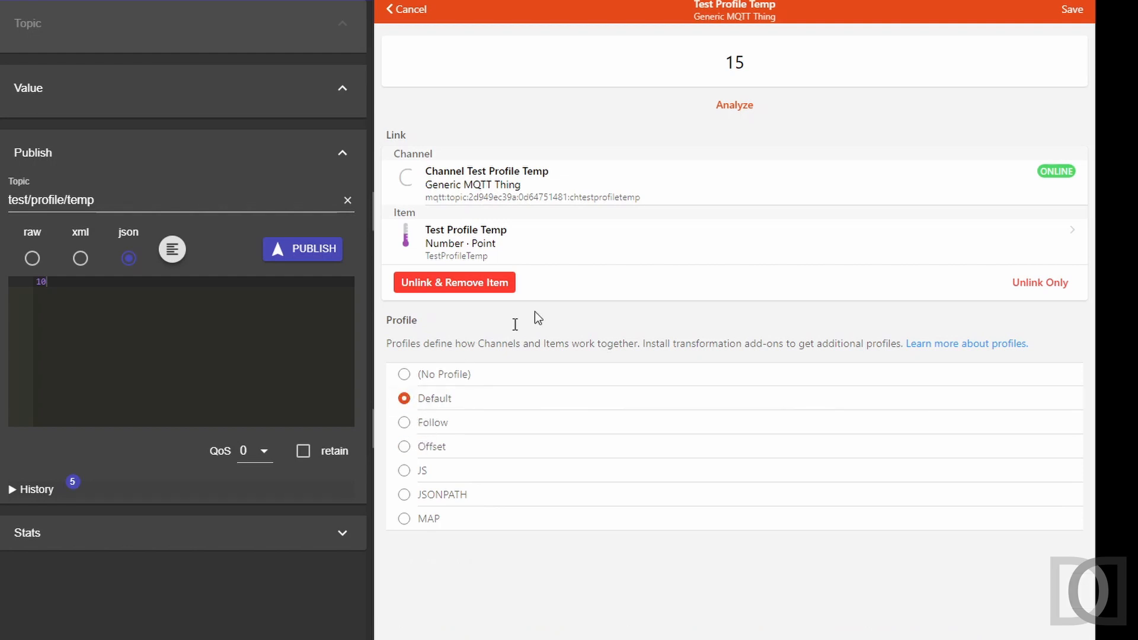
{"action": "left_click", "coordinate": [1071, 10]}
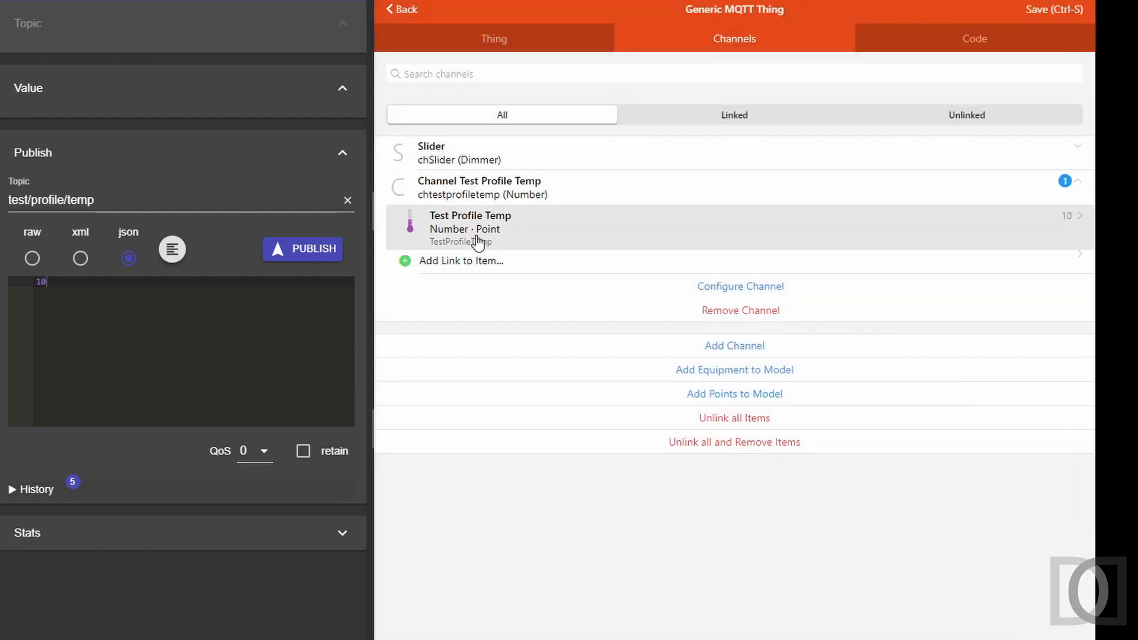
{"action": "left_click", "coordinate": [478, 242]}
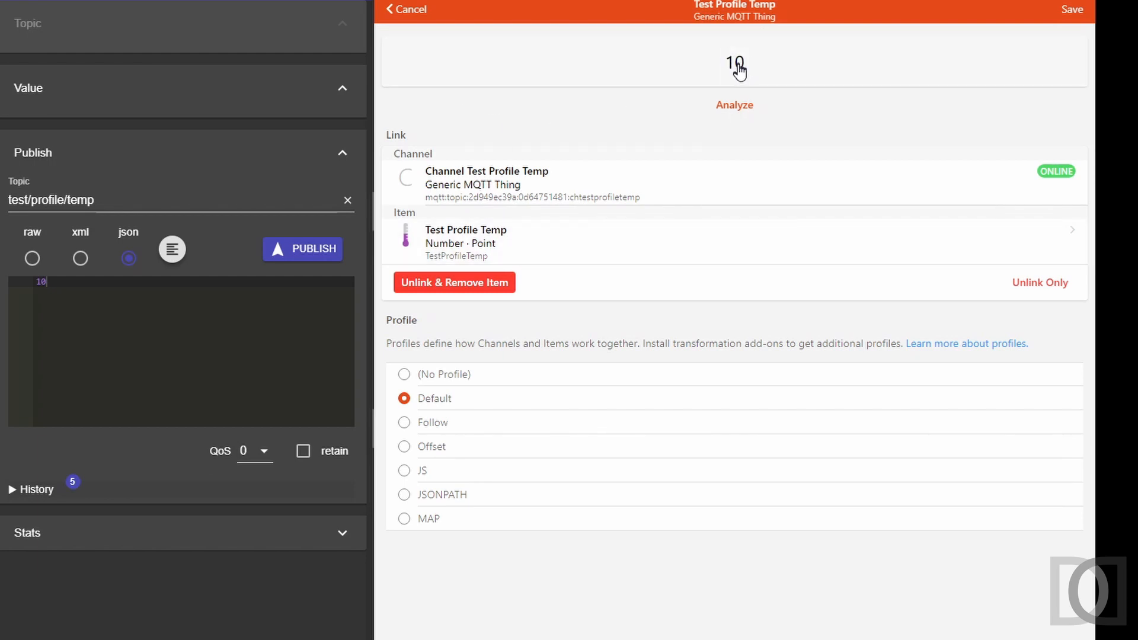
- Return to the channel list and start linking a new Switch item to Channel Test Profile Temp
{"action": "left_click", "coordinate": [399, 11]}
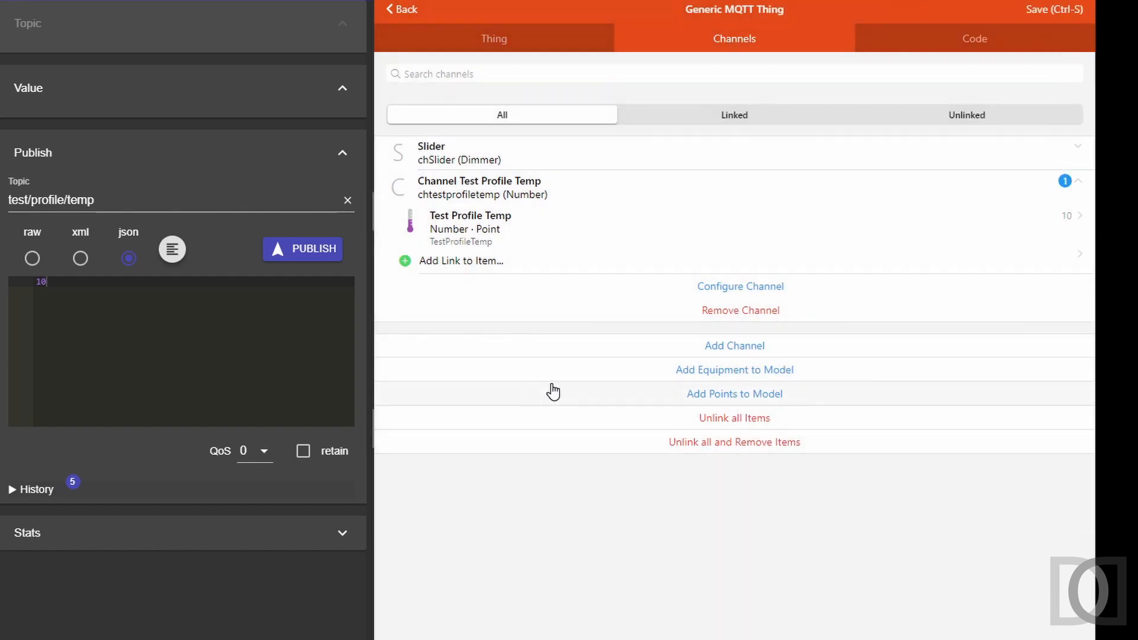
{"action": "left_click", "coordinate": [478, 265]}
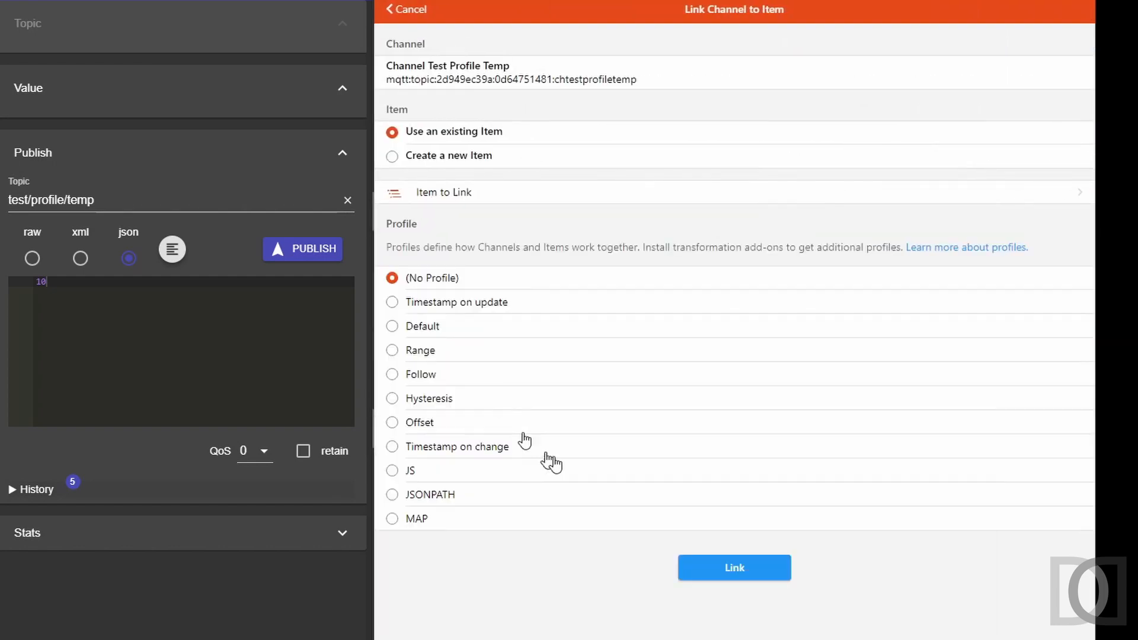
{"action": "left_click", "coordinate": [455, 169]}
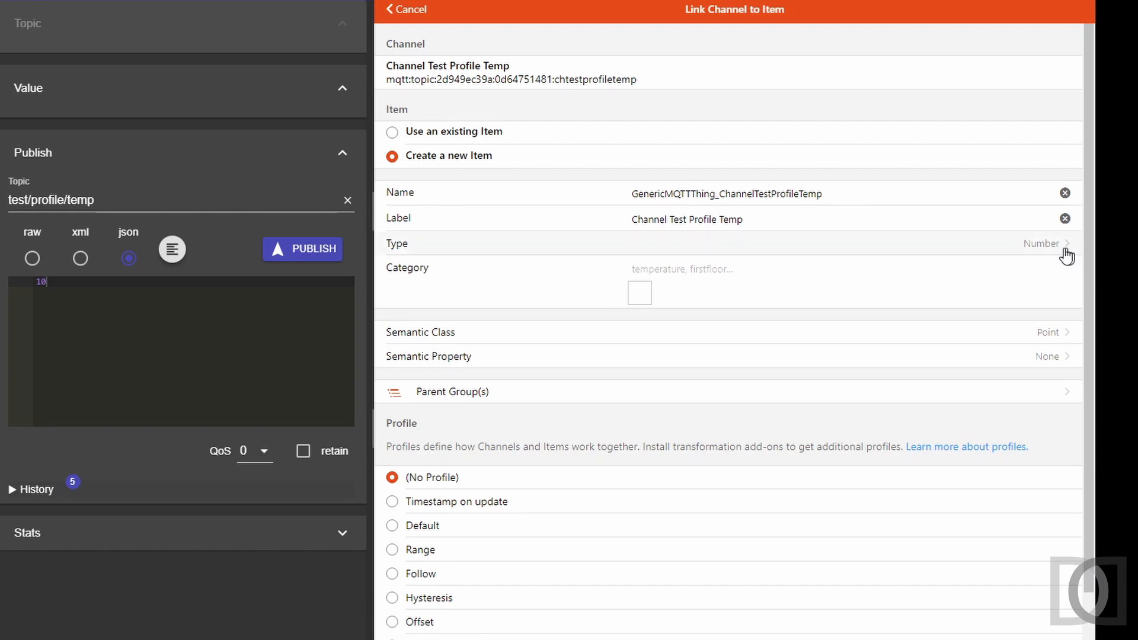
{"action": "left_click", "coordinate": [1038, 243]}
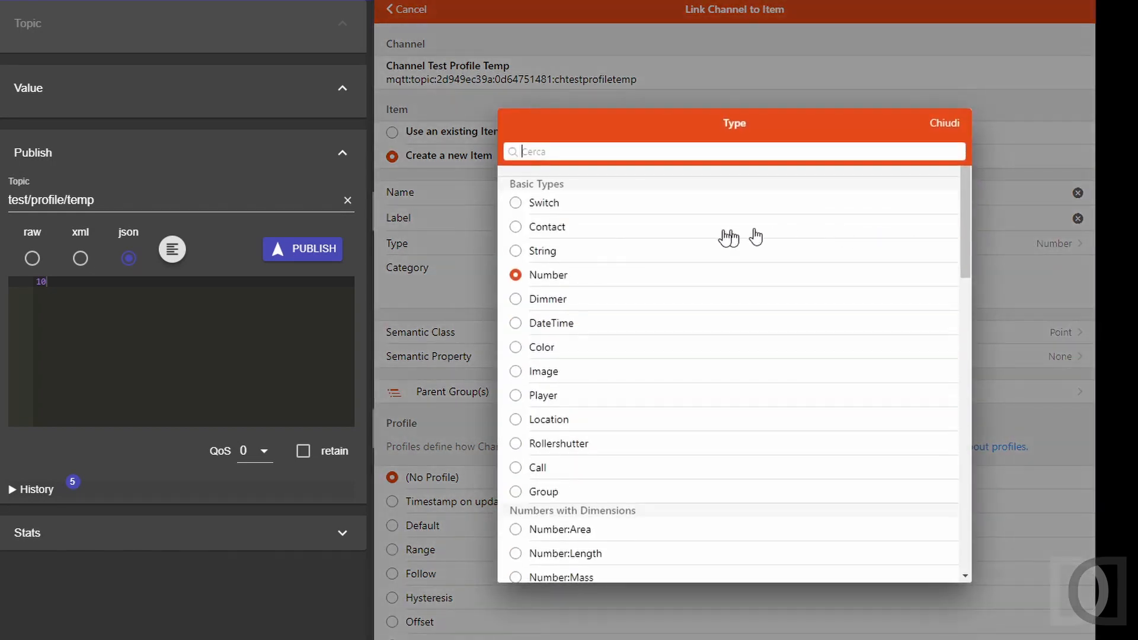
{"action": "left_click", "coordinate": [548, 205]}
- Name the new Switch item TestProfileTempAlarm
{"action": "double_click", "coordinate": [705, 194]}
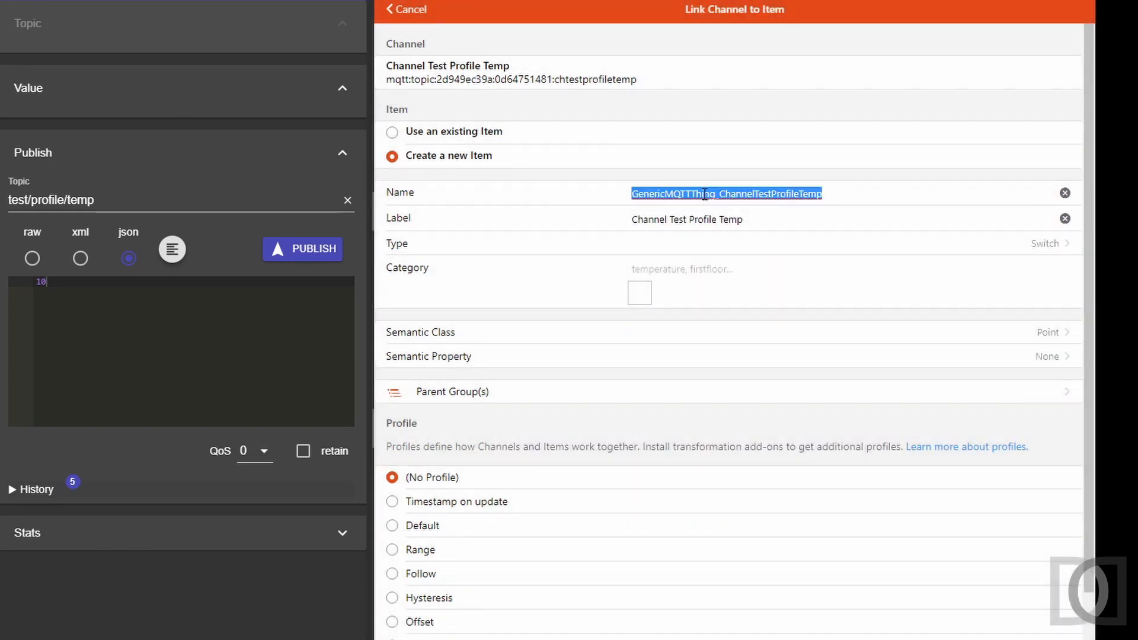
{"action": "type", "text": "Test"}
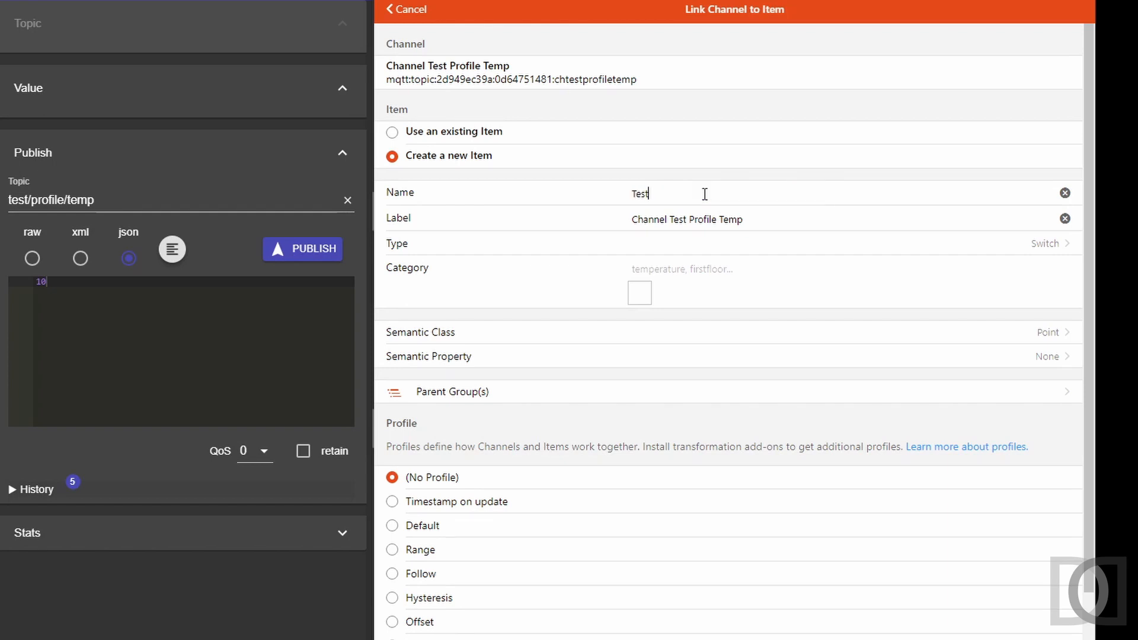
{"action": "type", "text": "PRo"}
{"action": "type", "text": "ofileTempA"}
{"action": "type", "text": "larm"}
{"action": "key", "text": "Tab"}
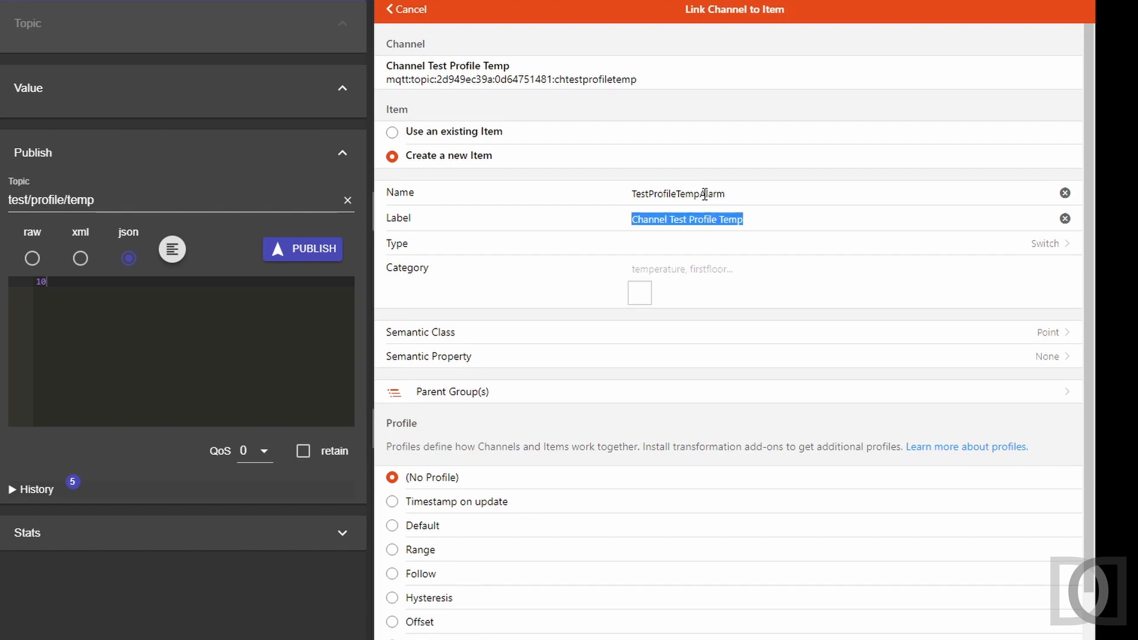
- Label the new item Test Profile Temp Alarm and set its category to alarm
{"action": "type", "text": "Test Profile T"}
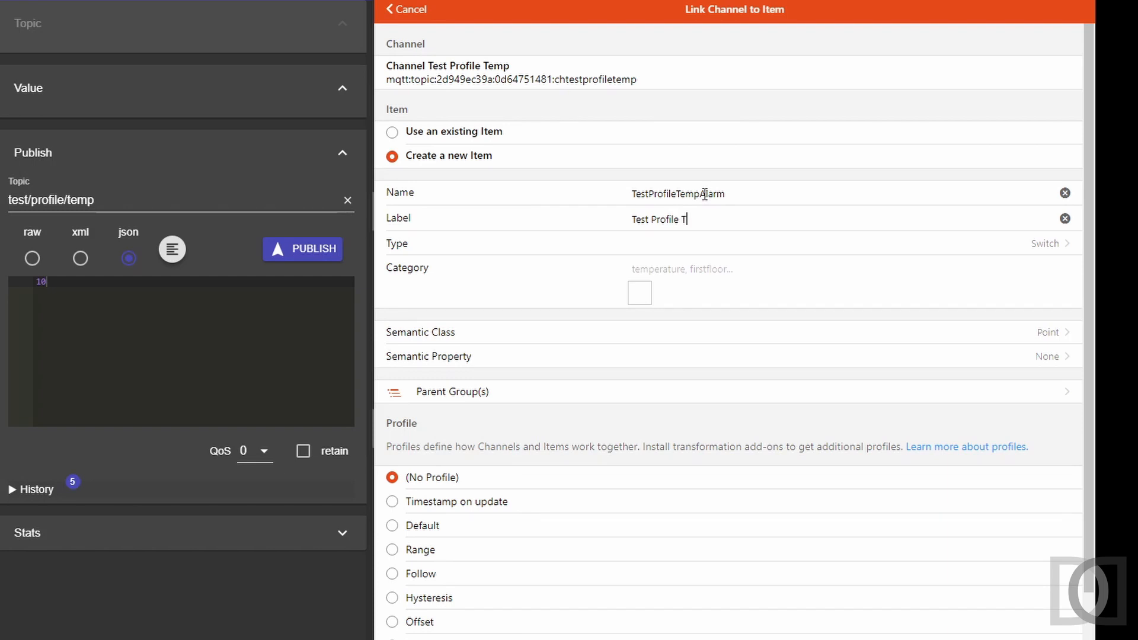
{"action": "type", "text": "emp Alarm"}
{"action": "type", "text": "alarm"}
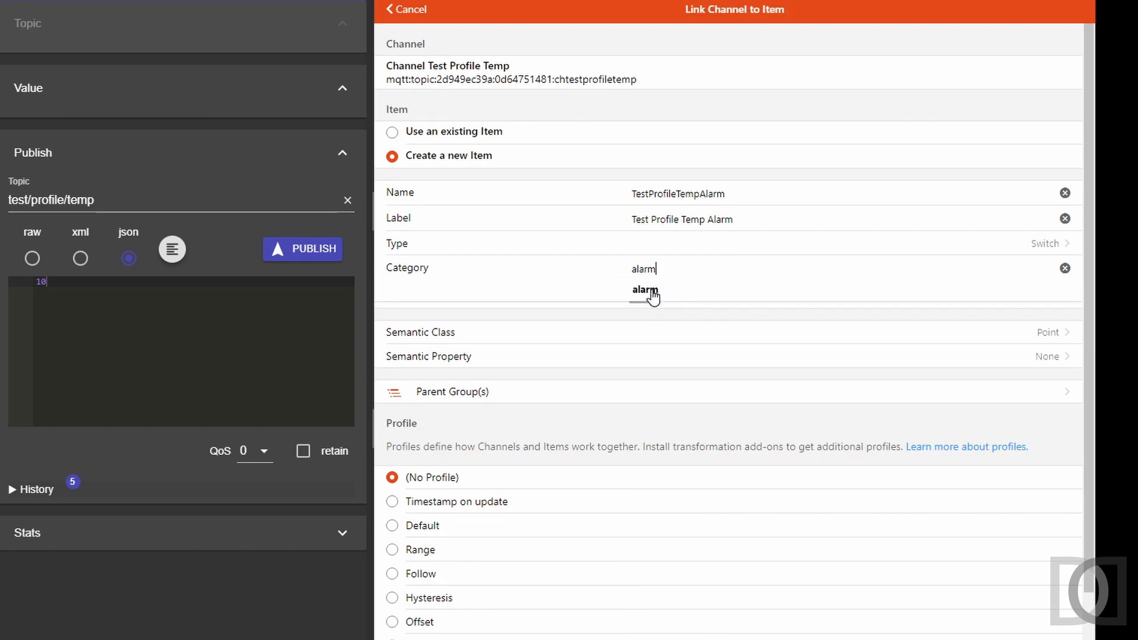
{"action": "left_click", "coordinate": [651, 291]}
- Link the alarm item with the Range profile, using a lower bound of 30 and an upper bound of 100
{"action": "scroll", "coordinate": [532, 360], "scroll_direction": "down", "scroll_amount": 1}
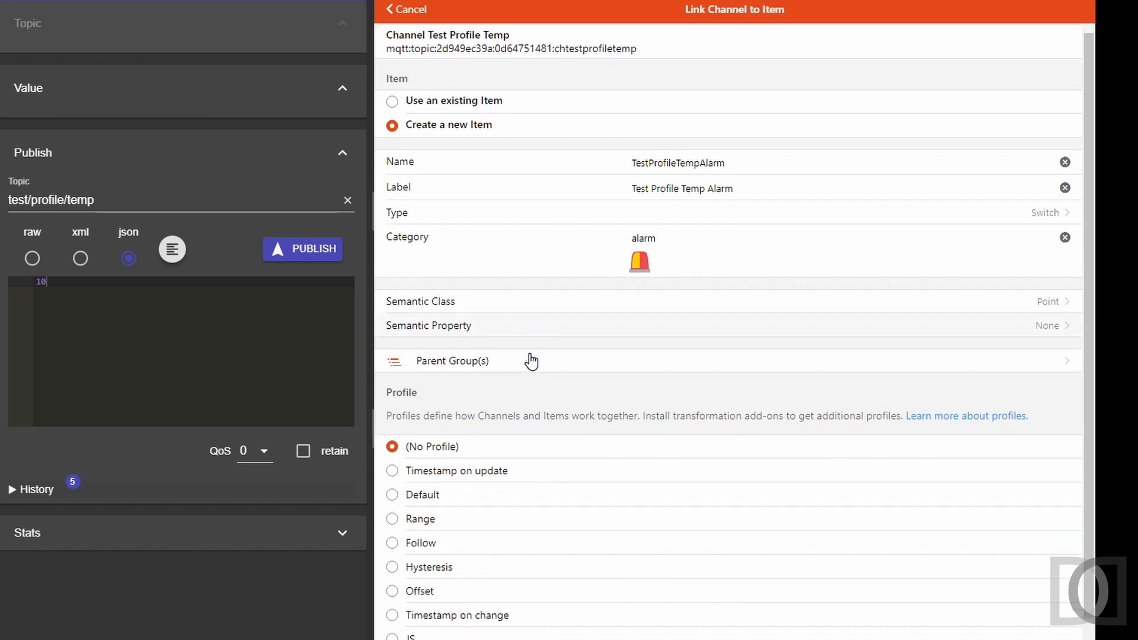
{"action": "scroll", "coordinate": [531, 359], "scroll_direction": "down", "scroll_amount": 1}
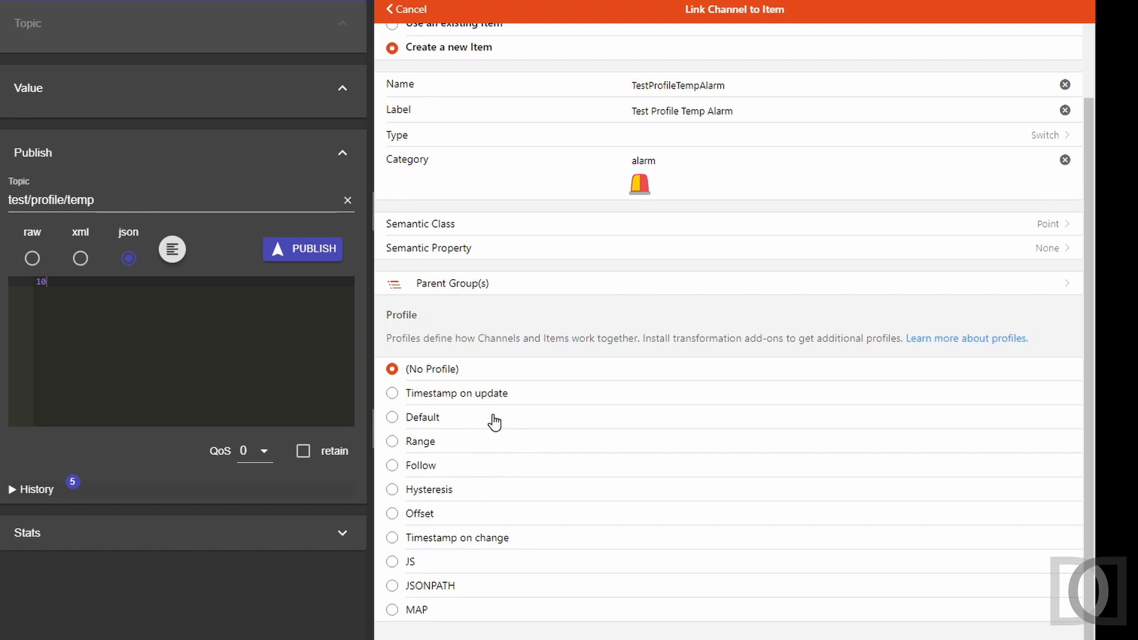
{"action": "left_click", "coordinate": [393, 444]}
{"action": "scroll", "coordinate": [395, 451], "scroll_direction": "down", "scroll_amount": 4}
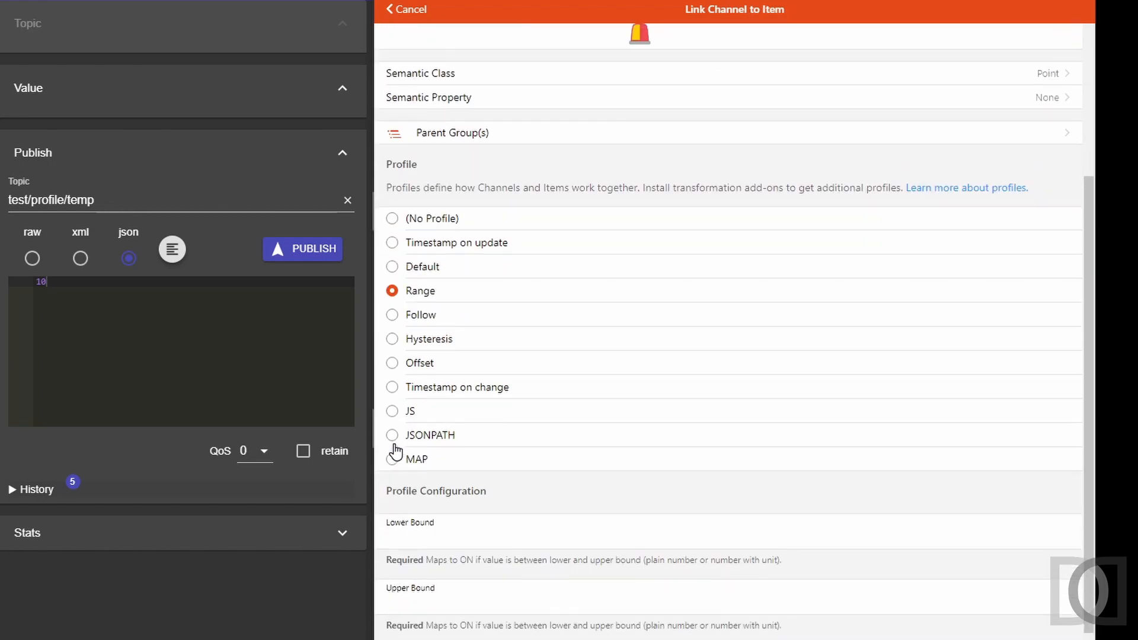
{"action": "left_click", "coordinate": [478, 457]}
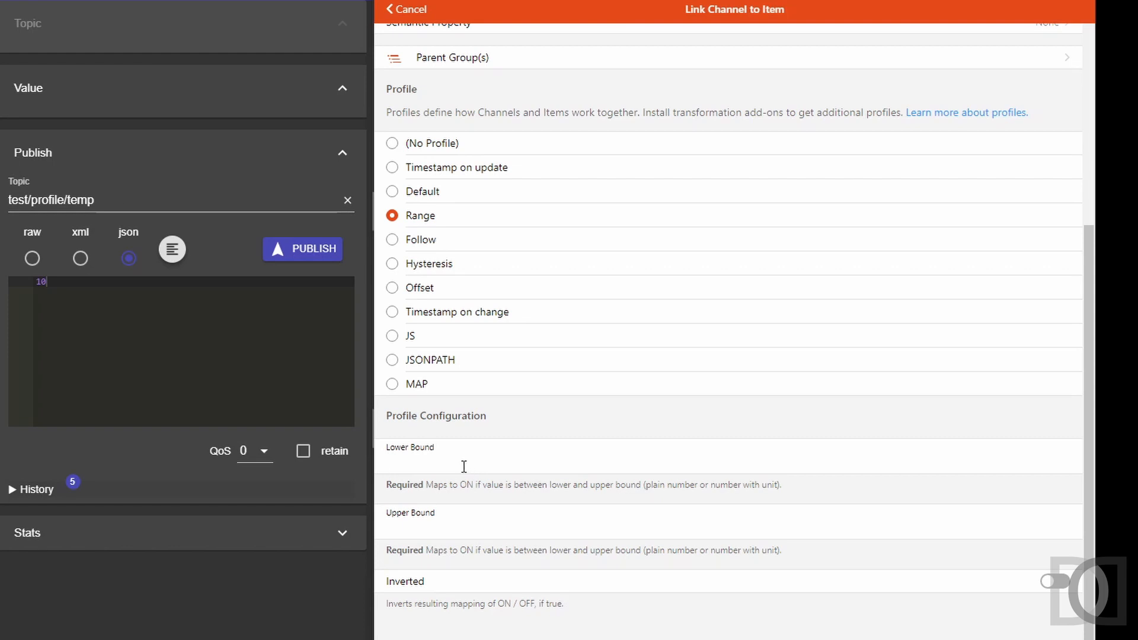
{"action": "type", "text": "30"}
{"action": "key", "text": "Tab"}
{"action": "type", "text": "100"}
{"action": "left_click", "coordinate": [694, 637]}
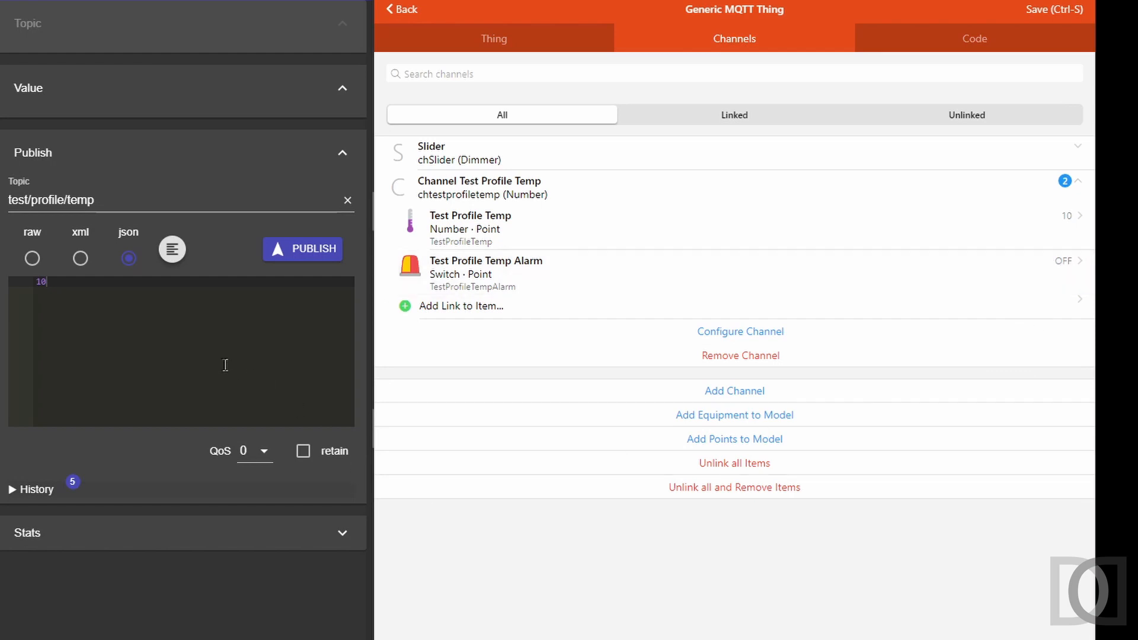
- Check the Range profile settings of the Test Profile Temp Alarm link and return to the channel list
{"action": "left_click", "coordinate": [518, 277]}
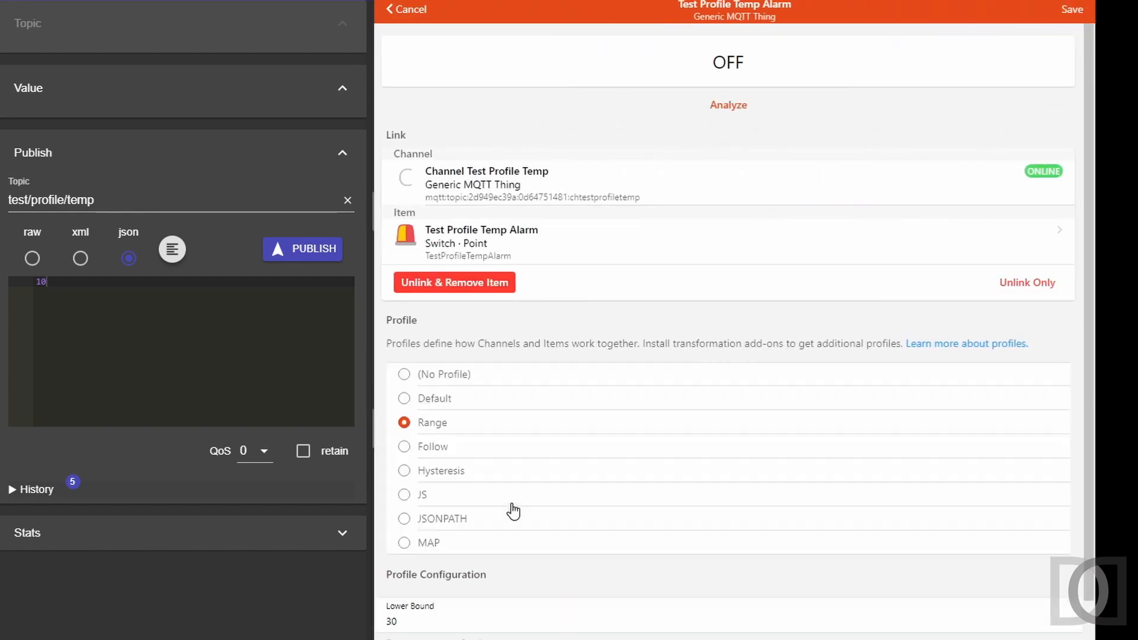
{"action": "scroll", "coordinate": [409, 486], "scroll_direction": "down", "scroll_amount": 2}
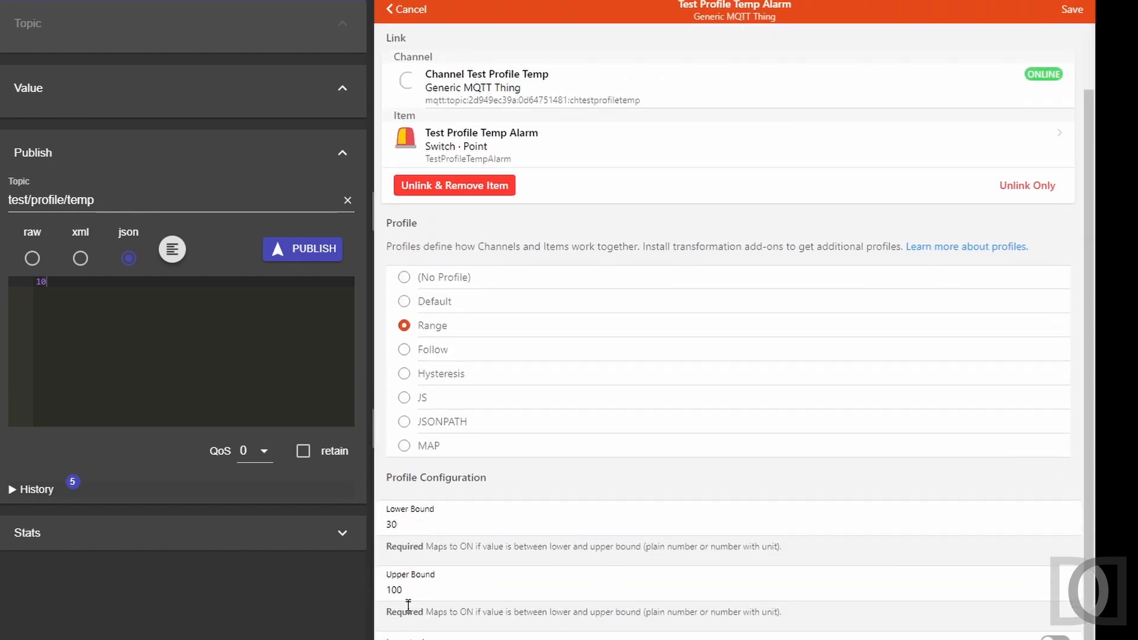
{"action": "left_click", "coordinate": [410, 10]}
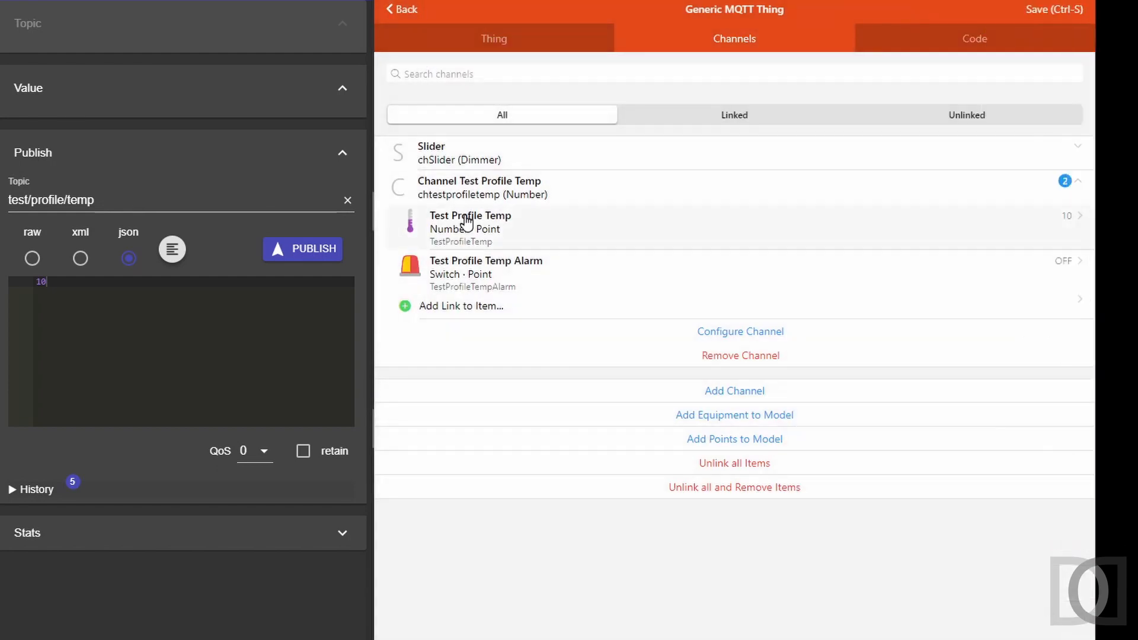
{"action": "left_click", "coordinate": [465, 278]}
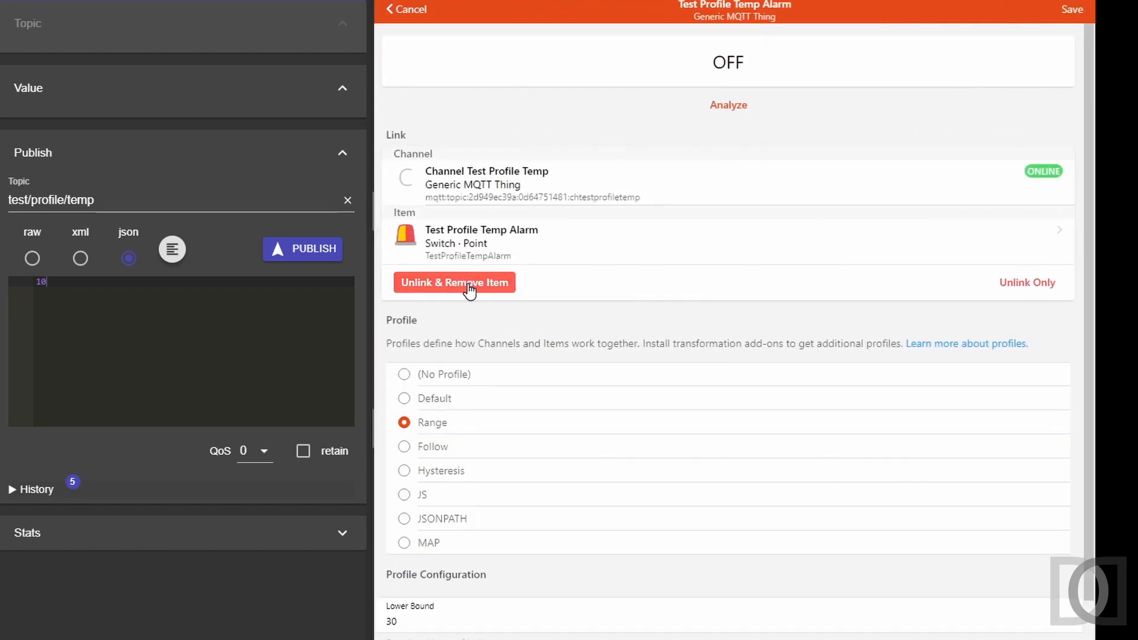
{"action": "left_click", "coordinate": [394, 9]}
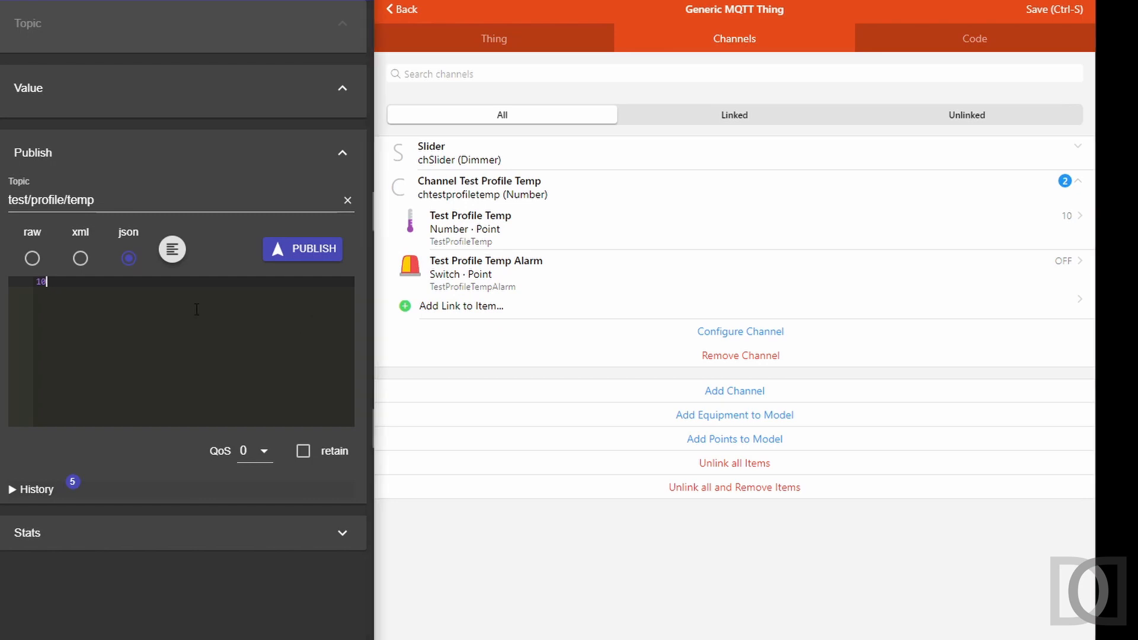
- Test the alarm's lower bound by publishing 29, 30 and 29 again to test/profile/temp
{"action": "key", "text": "BackSpace"}
{"action": "key", "text": "BackSpace"}
{"action": "type", "text": "29"}
{"action": "left_click", "coordinate": [320, 258]}
{"action": "left_click", "coordinate": [200, 323]}
{"action": "key", "text": "BackSpace"}
{"action": "key", "text": "BackSpace"}
{"action": "type", "text": "30"}
{"action": "left_click", "coordinate": [282, 255]}
{"action": "key", "text": "BackSpace"}
{"action": "type", "text": "29"}
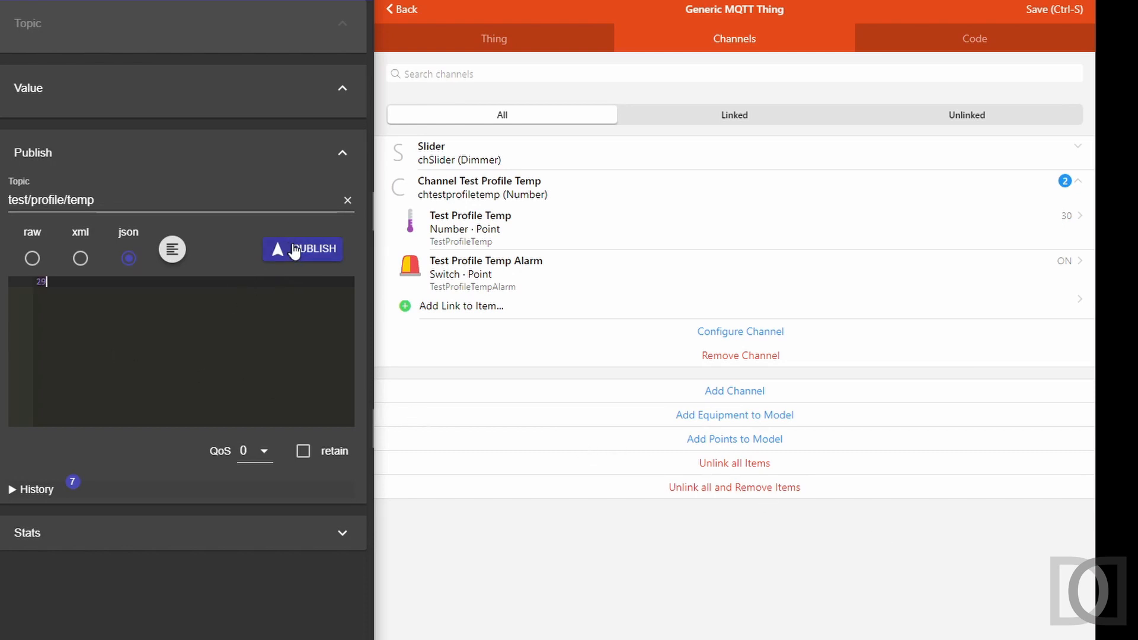
{"action": "left_click", "coordinate": [295, 252]}
- Test the alarm's upper bound by publishing 100 and 101 to test/profile/temp
{"action": "left_click", "coordinate": [210, 343]}
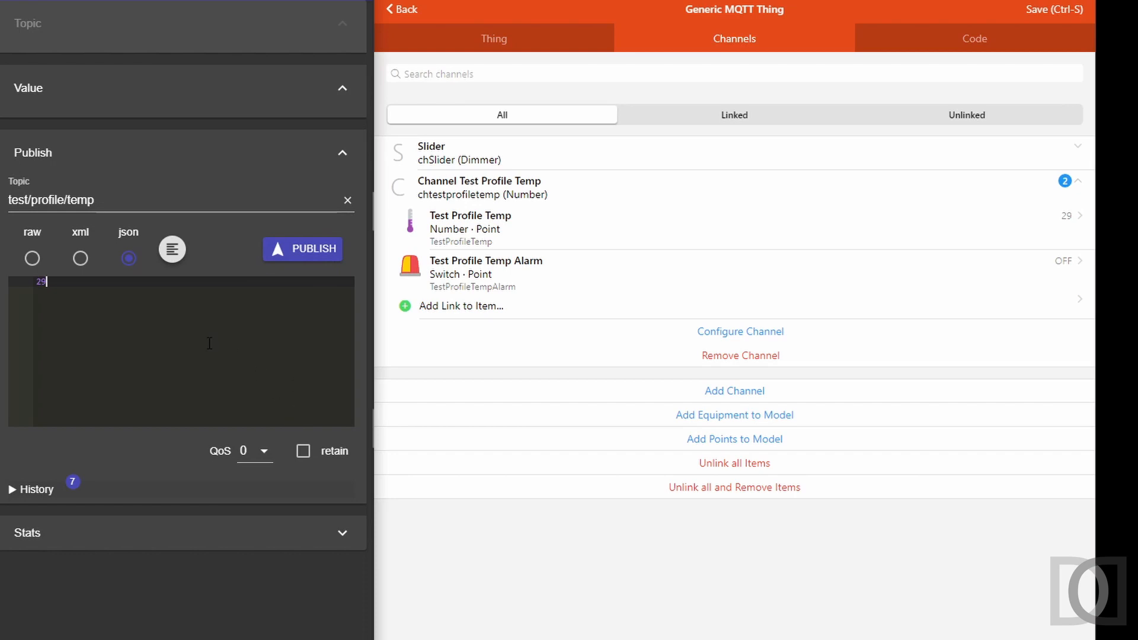
{"action": "key", "text": "BackSpace"}
{"action": "key", "text": "BackSpace"}
{"action": "type", "text": "100"}
{"action": "left_click", "coordinate": [320, 255]}
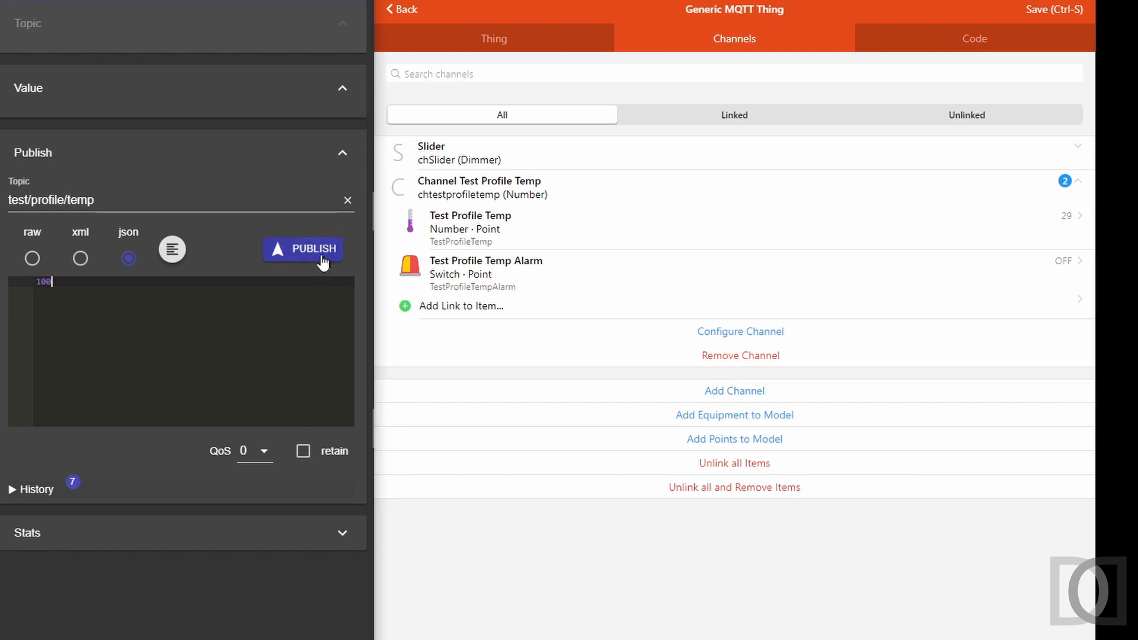
{"action": "left_click", "coordinate": [265, 318]}
{"action": "key", "text": "BackSpace"}
{"action": "type", "text": "1"}
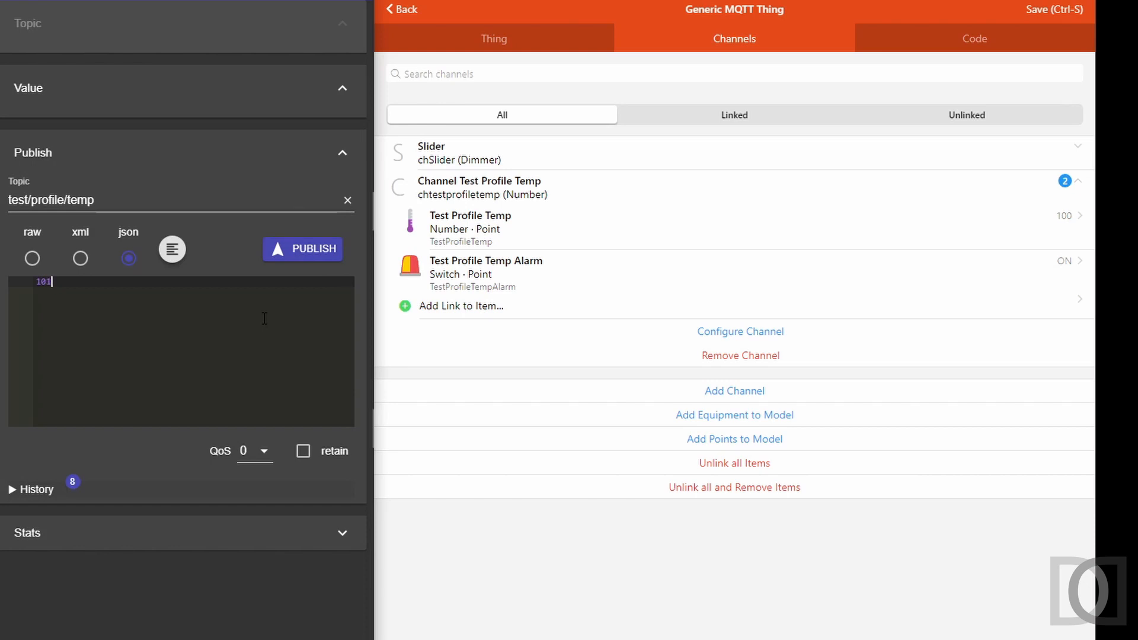
{"action": "left_click", "coordinate": [311, 254]}
- Start linking another new item to Channel Test Profile Temp and set its type to DateTime
{"action": "left_click", "coordinate": [466, 305]}
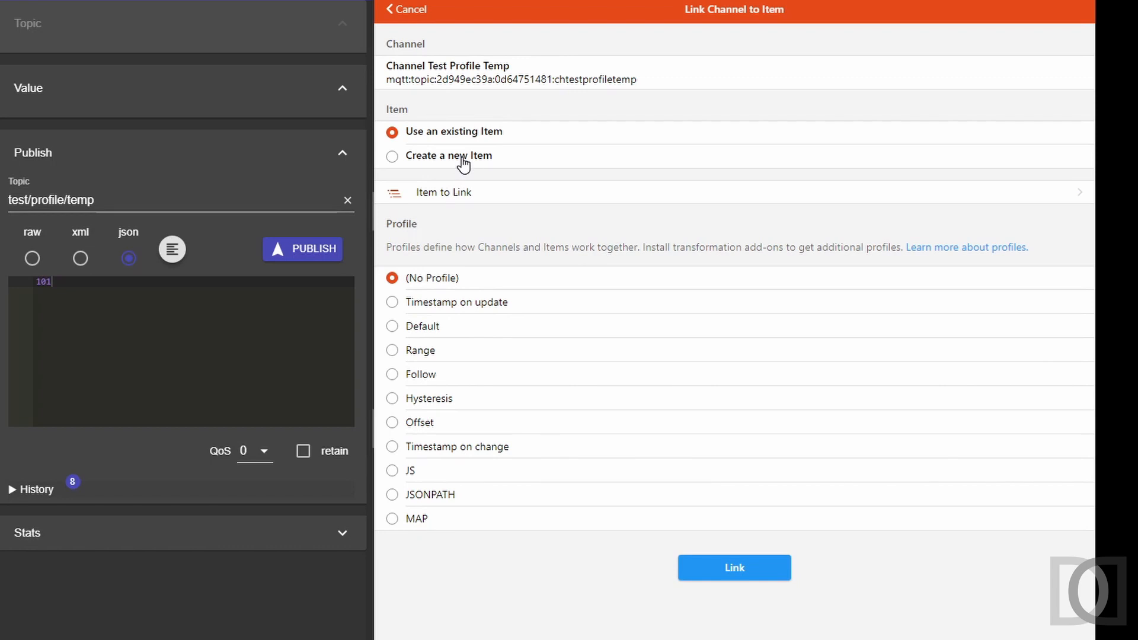
{"action": "left_click", "coordinate": [463, 164]}
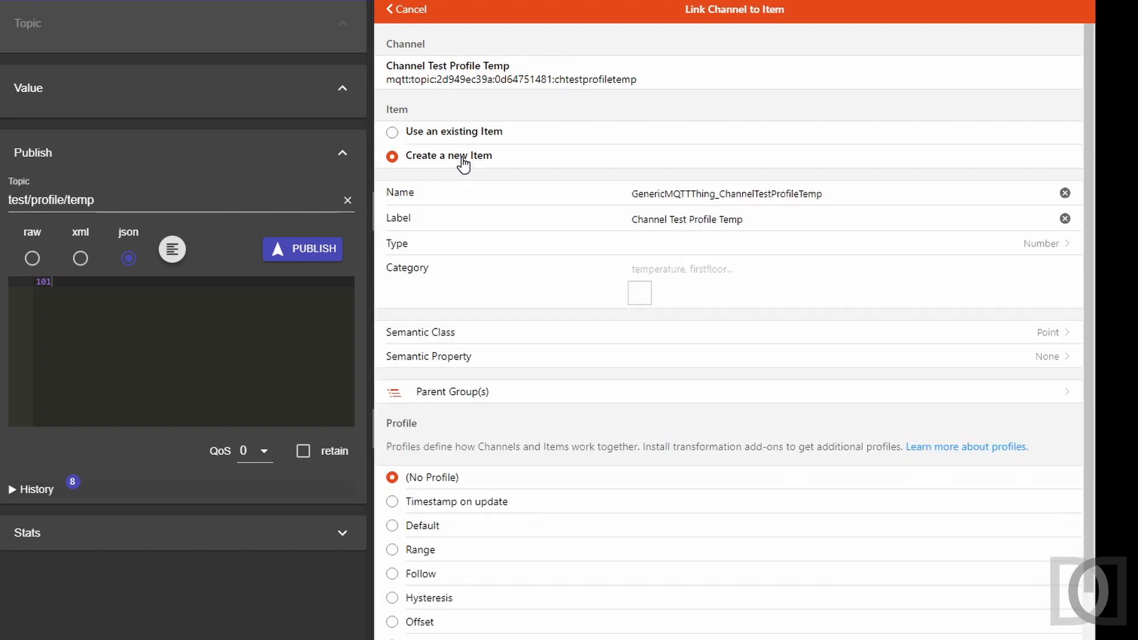
{"action": "left_click", "coordinate": [1054, 248]}
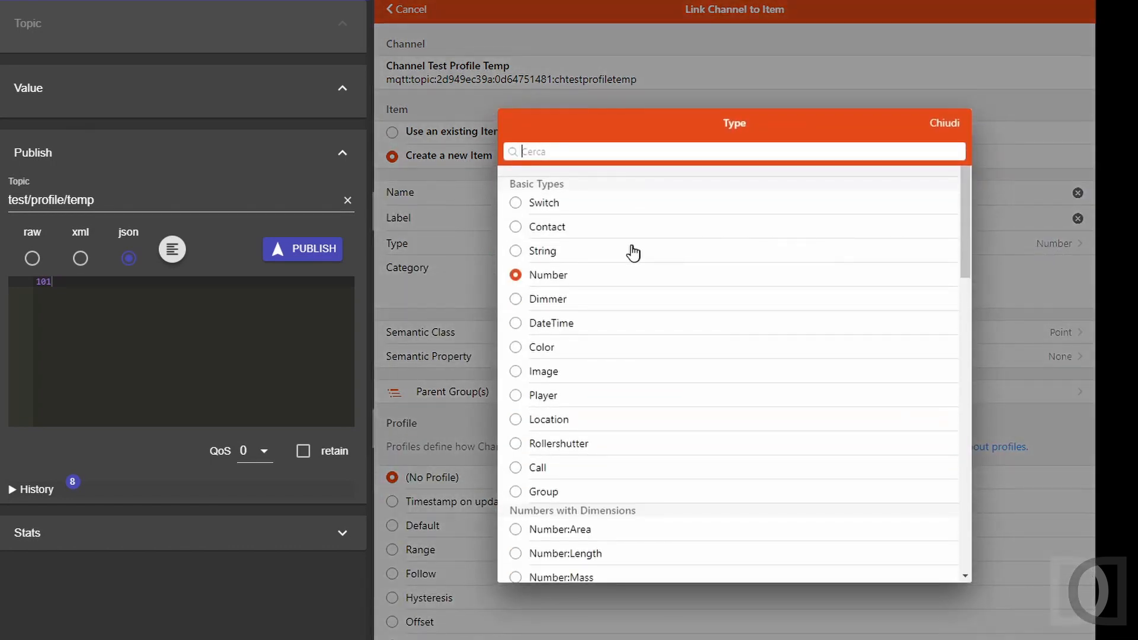
{"action": "left_click", "coordinate": [546, 328]}
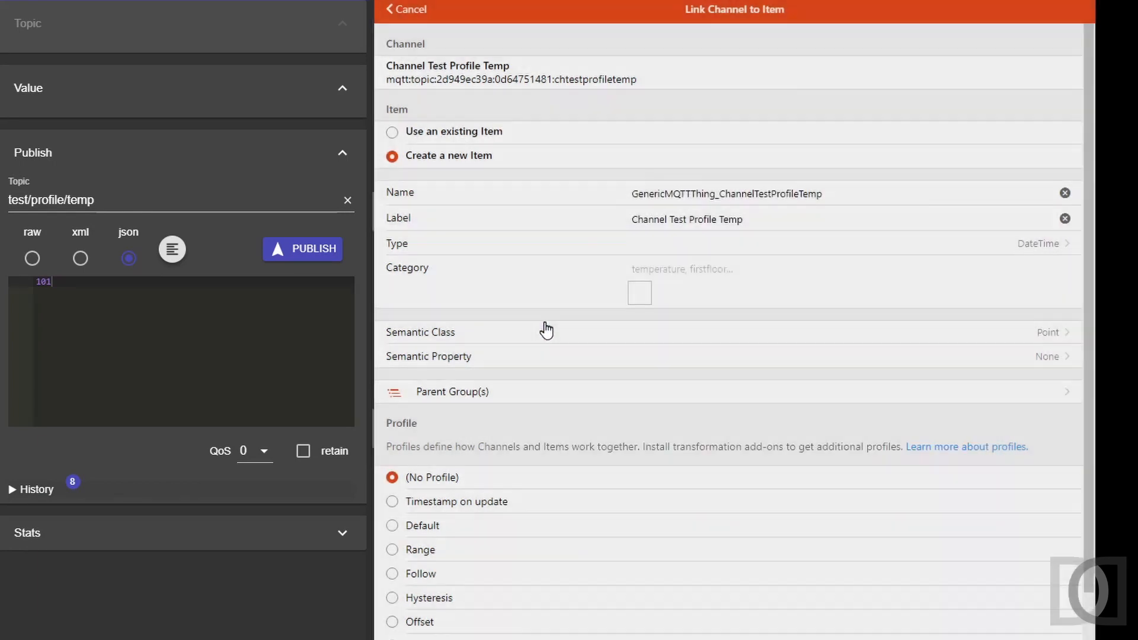
- Name the new DateTime item TestProfileTempLastUpdate
{"action": "double_click", "coordinate": [765, 192]}
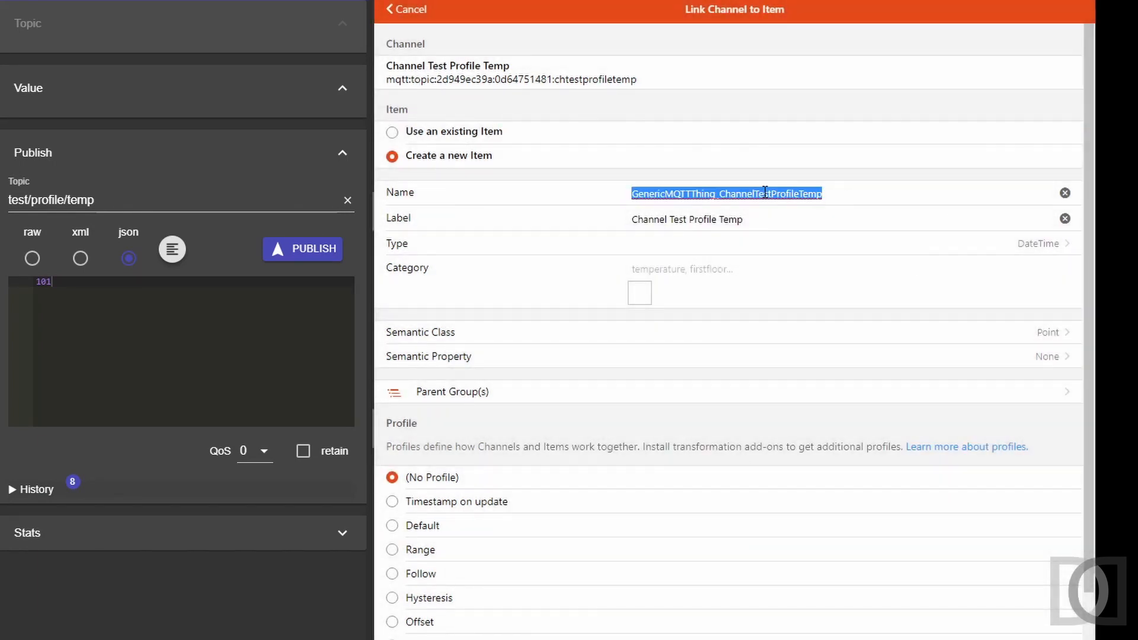
{"action": "type", "text": "TestProil"}
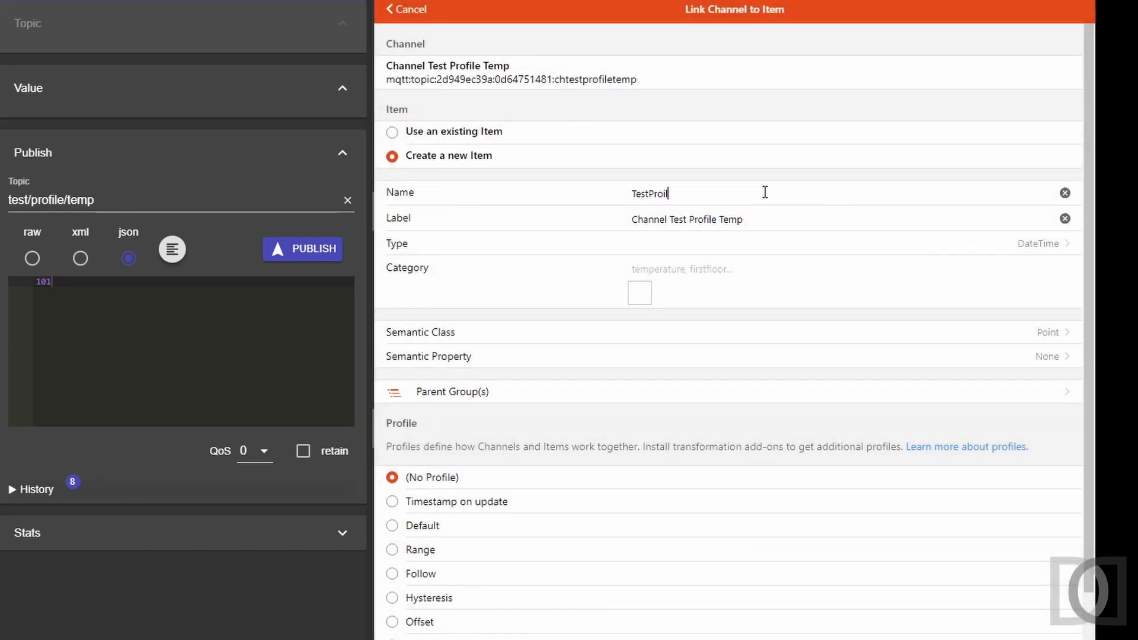
{"action": "key", "text": "BackSpace"}
{"action": "key", "text": "BackSpace"}
{"action": "type", "text": "fileTempLastUpdate"}
- Label the DateTime item Test Profile Temp Last Update and set its category to calendar
{"action": "left_click", "coordinate": [671, 220]}
{"action": "key", "text": "shift+Home"}
{"action": "key", "text": "BackSpace"}
{"action": "type", "text": "Last Update"}
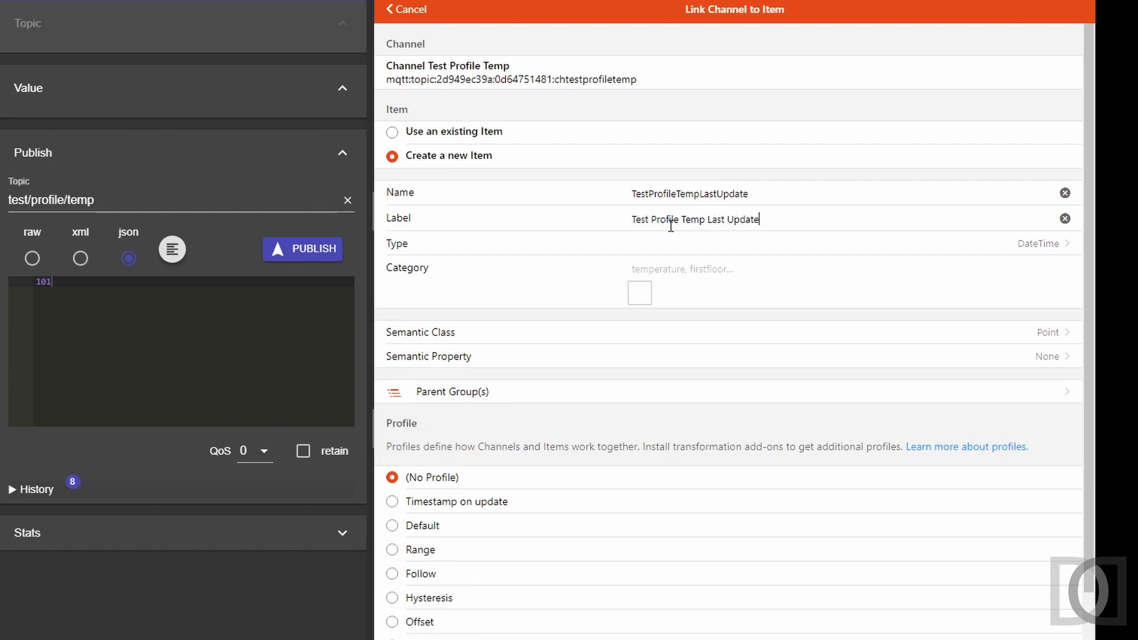
{"action": "left_click", "coordinate": [636, 268]}
{"action": "type", "text": "calen"}
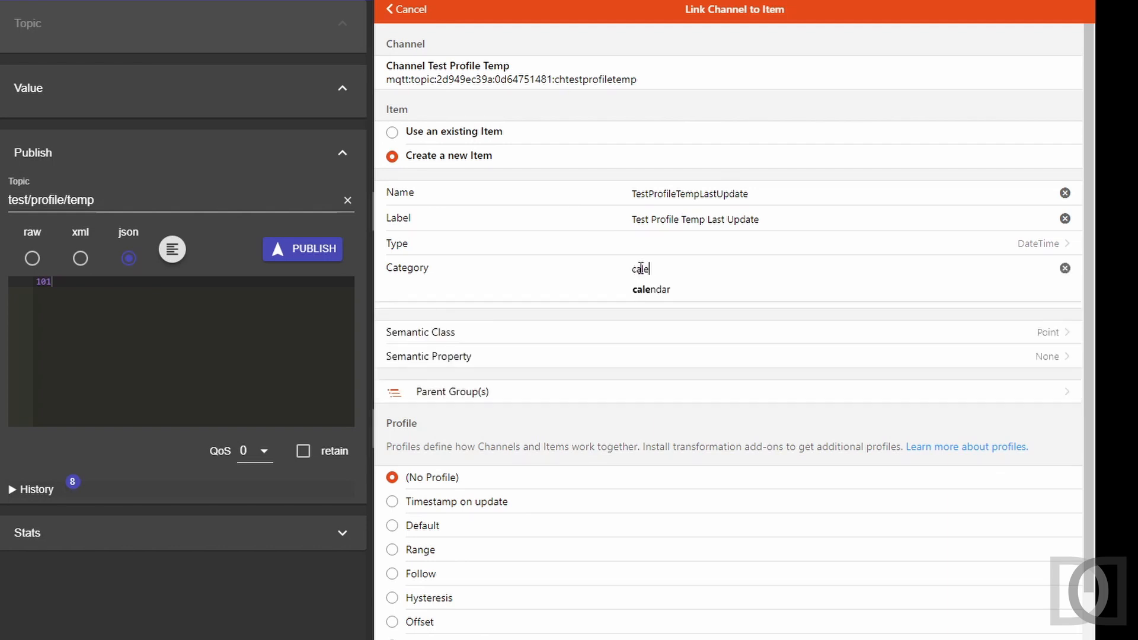
{"action": "left_click", "coordinate": [647, 289]}
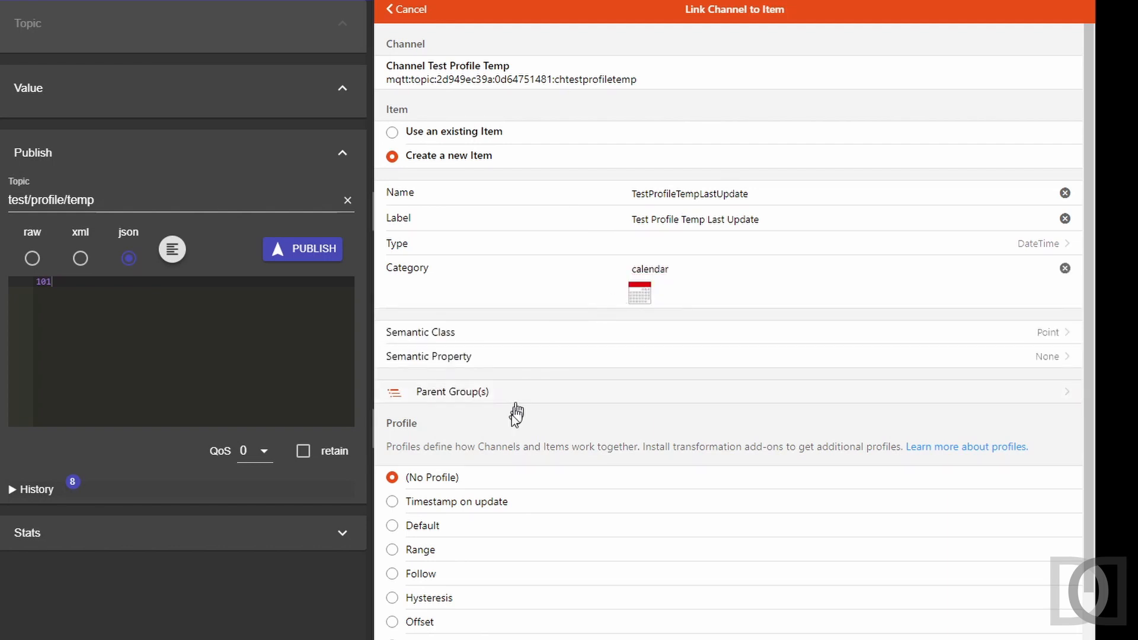
- Link the last update item to the channel with the Timestamp on update profile
{"action": "scroll", "coordinate": [498, 490], "scroll_direction": "down", "scroll_amount": 2}
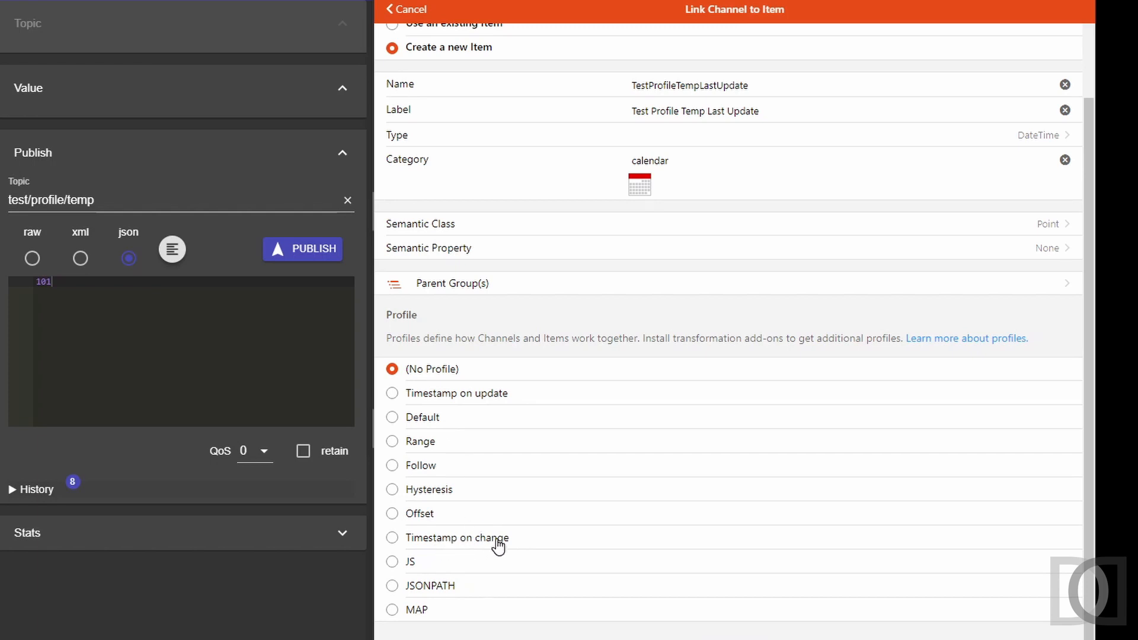
{"action": "left_click", "coordinate": [471, 394]}
{"action": "left_click", "coordinate": [734, 639]}
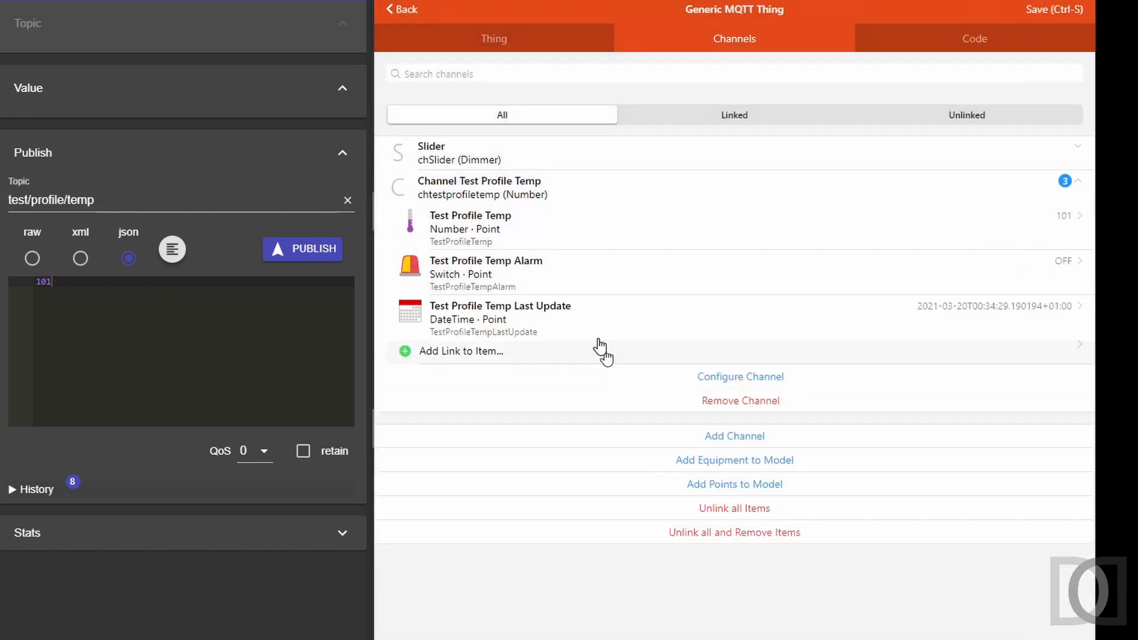
- Start linking a fourth item to Channel Test Profile Temp by creating a new item of type DateTime
{"action": "left_click", "coordinate": [475, 355]}
{"action": "left_click", "coordinate": [455, 155]}
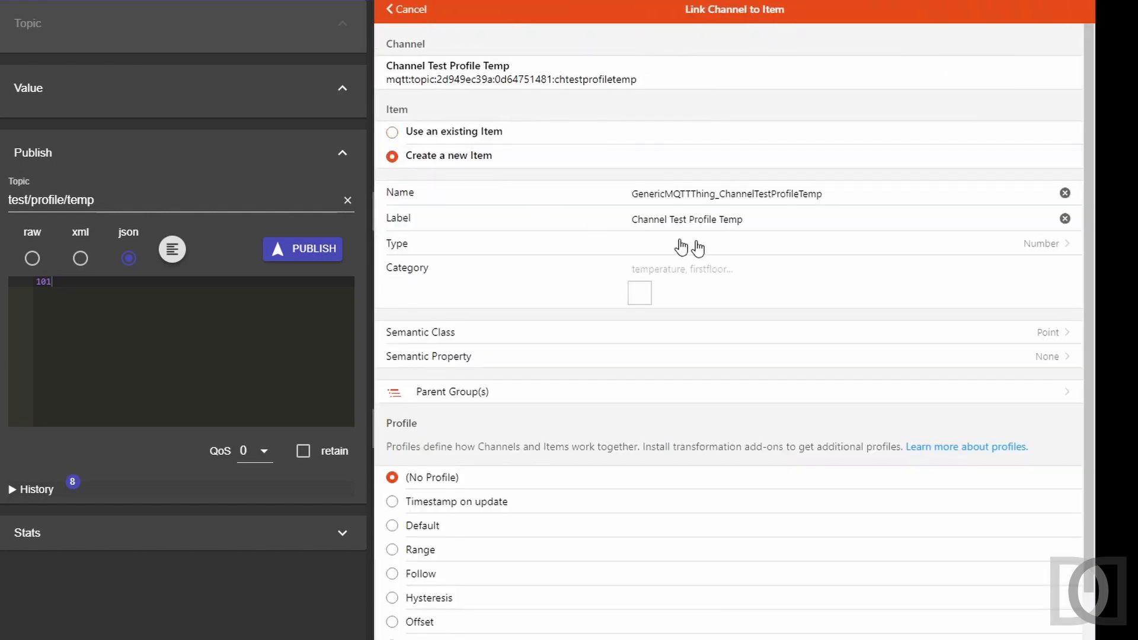
{"action": "left_click", "coordinate": [1029, 246]}
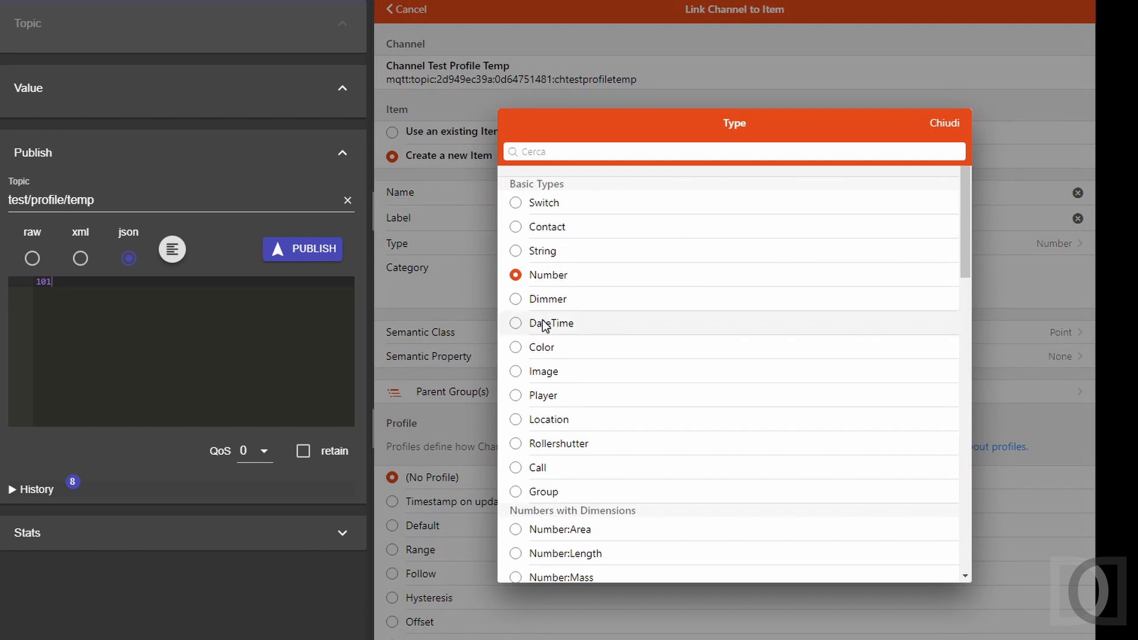
{"action": "left_click", "coordinate": [543, 321]}
- Name the new DateTime item TestProfileTempLastChange
{"action": "left_click", "coordinate": [683, 194]}
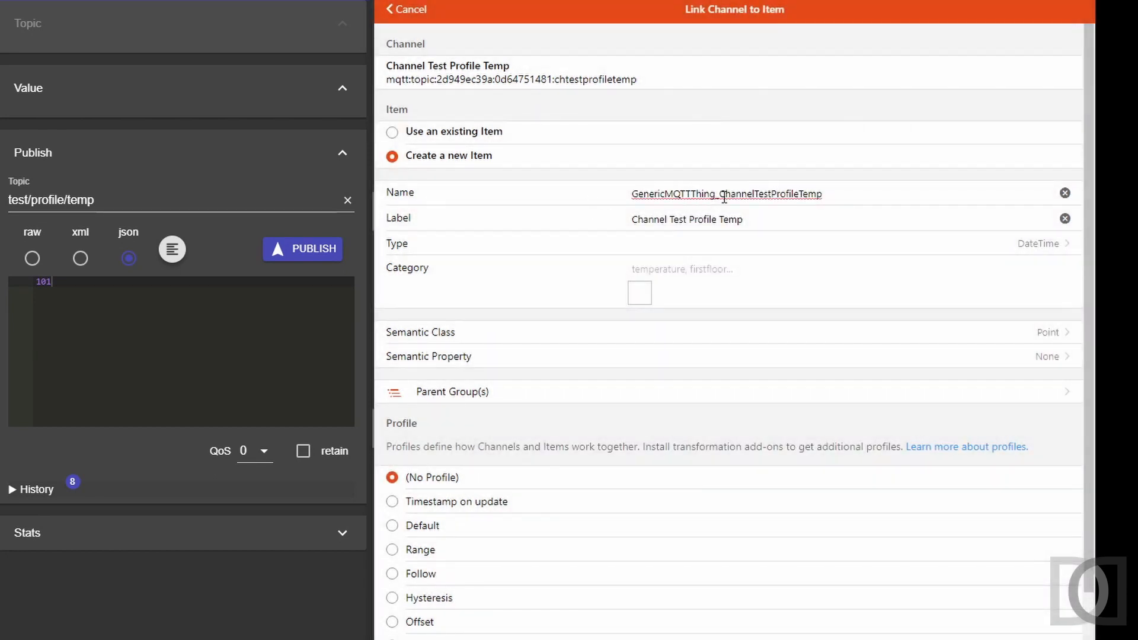
{"action": "left_click", "coordinate": [756, 195]}
{"action": "key", "text": "shift+Home"}
{"action": "key", "text": "BackSpace"}
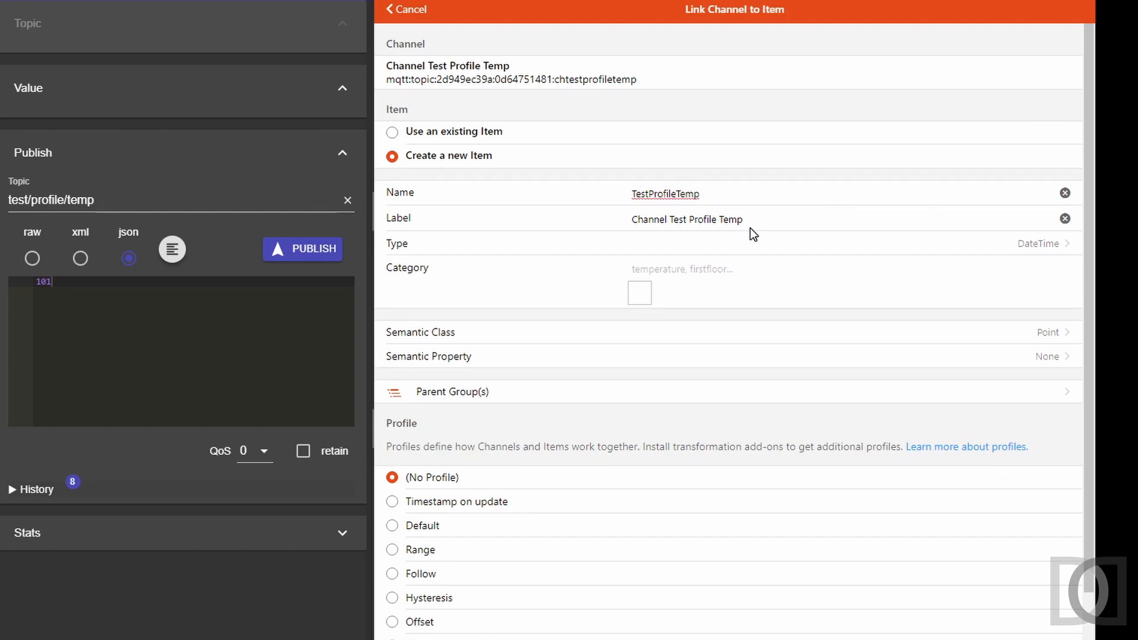
{"action": "type", "text": "LastChange"}
- Label the new item Test Profile Temp Last Change and set its category to calendar
{"action": "key", "text": "ctrl+shift+Right"}
{"action": "key", "text": "Delete"}
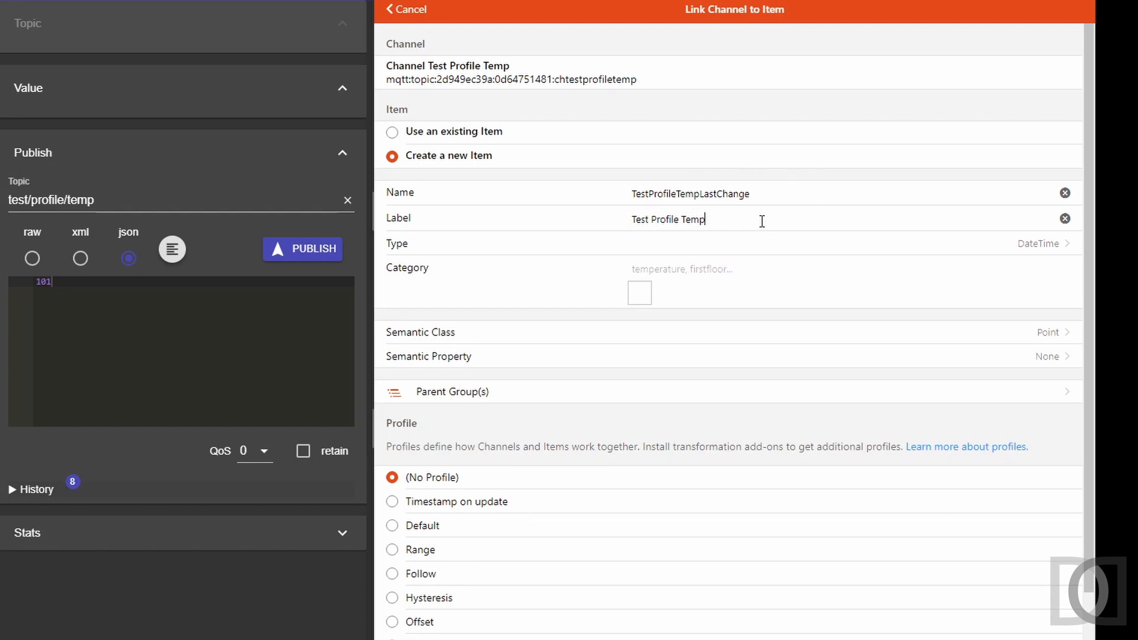
{"action": "type", "text": "Last Change"}
{"action": "left_click", "coordinate": [690, 267]}
{"action": "type", "text": "calenda"}
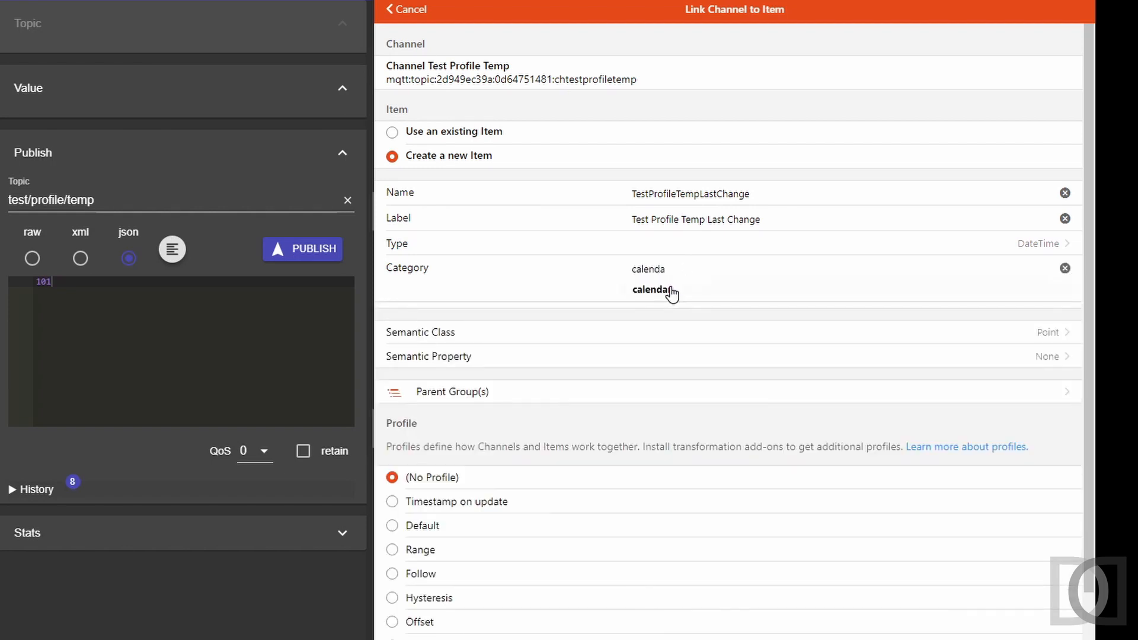
{"action": "left_click", "coordinate": [672, 292]}
- Link the last change item to the channel with the Timestamp on change profile
{"action": "scroll", "coordinate": [585, 490], "scroll_direction": "down", "scroll_amount": 2}
{"action": "left_click", "coordinate": [468, 544]}
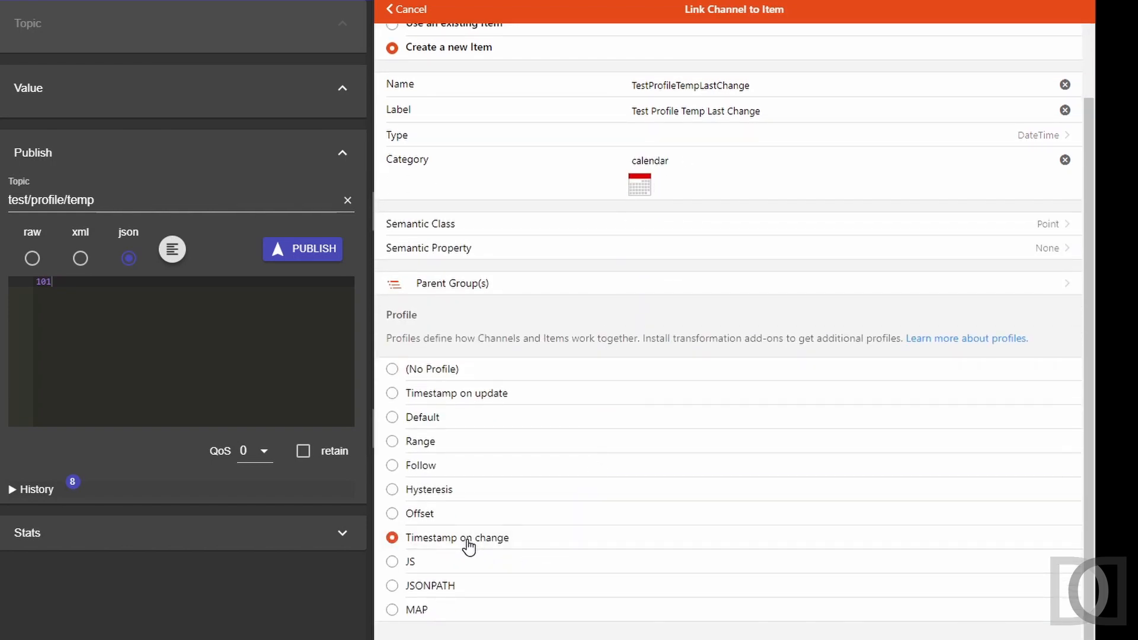
{"action": "left_click", "coordinate": [734, 639]}
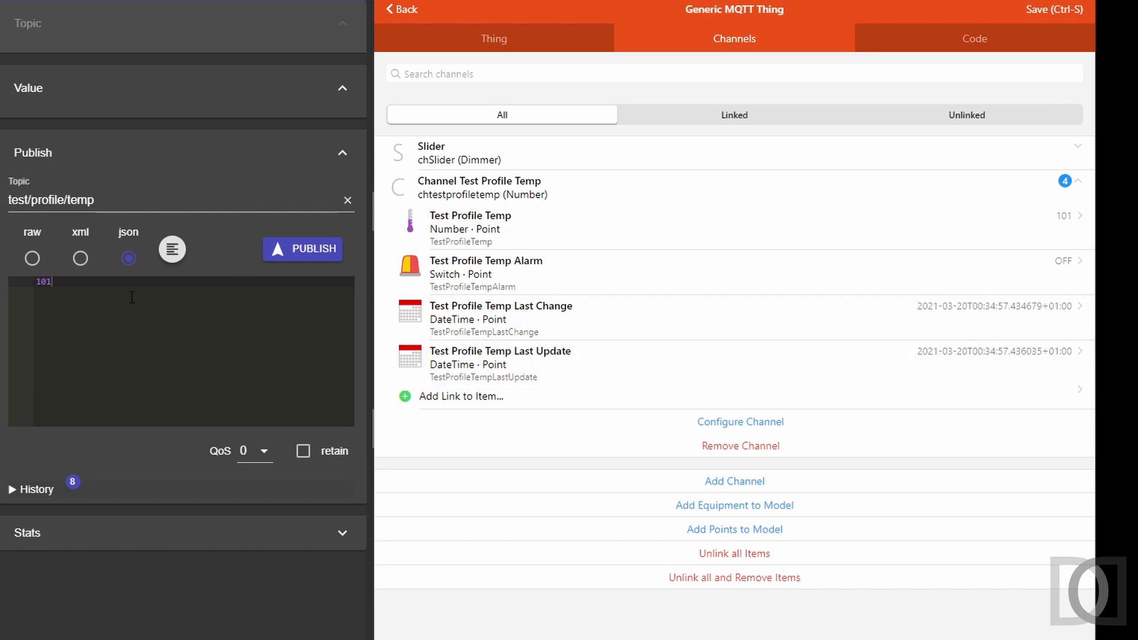
- Publish the value 10 twice to test/profile/temp to compare the last change and last update timestamps
{"action": "key", "text": "BackSpace"}
{"action": "key", "text": "BackSpace"}
{"action": "key", "text": "BackSpace"}
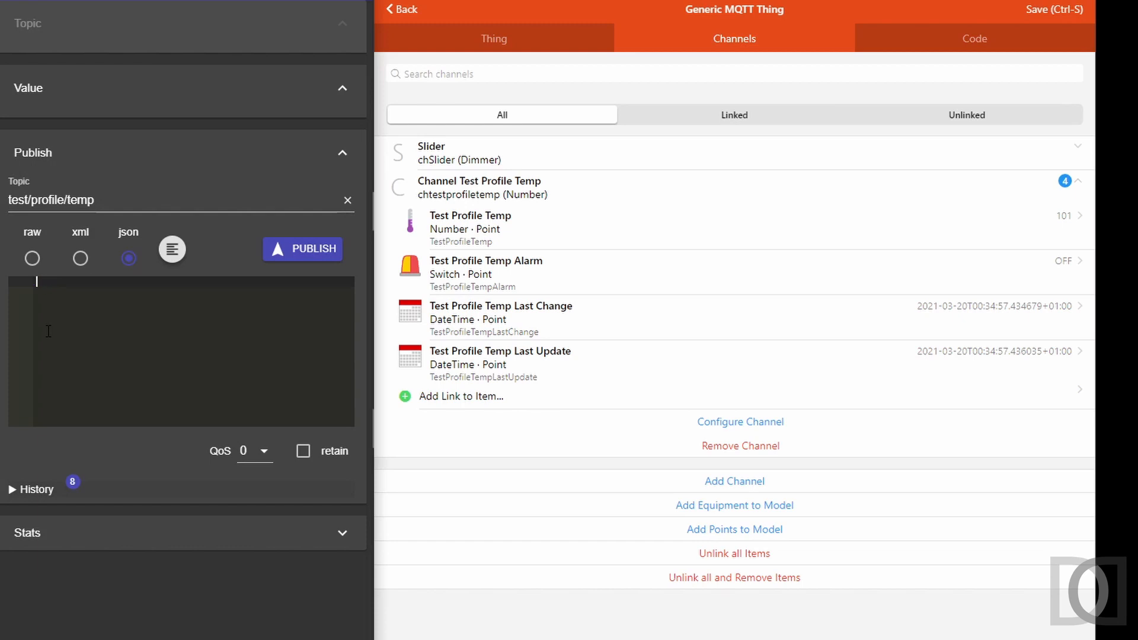
{"action": "type", "text": "10"}
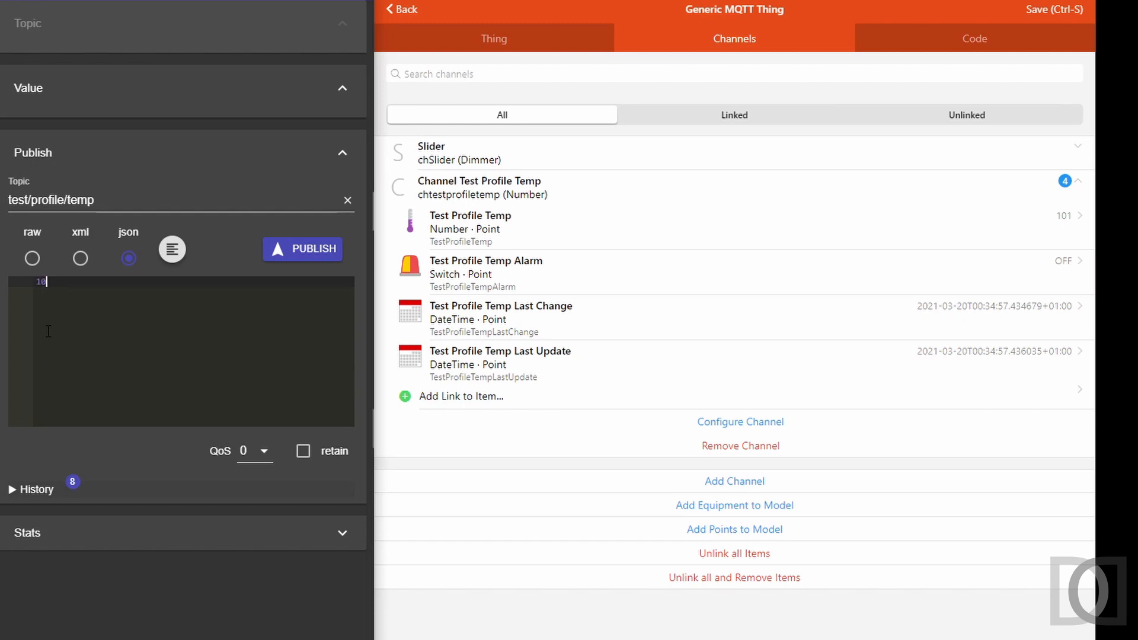
{"action": "left_click", "coordinate": [318, 256]}
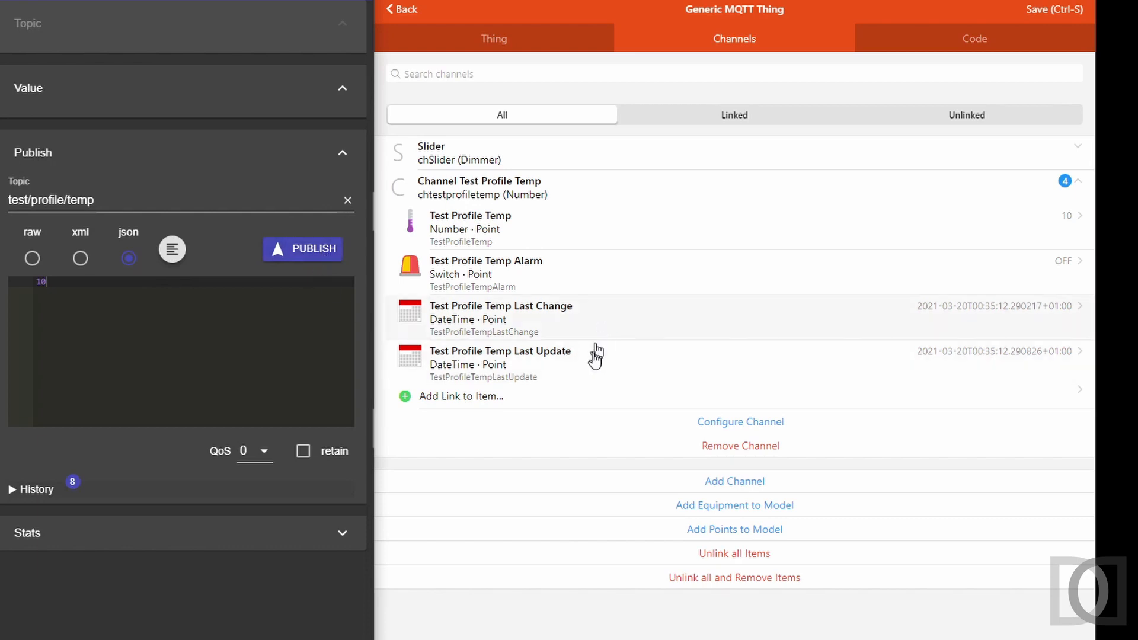
{"action": "left_click", "coordinate": [314, 255]}
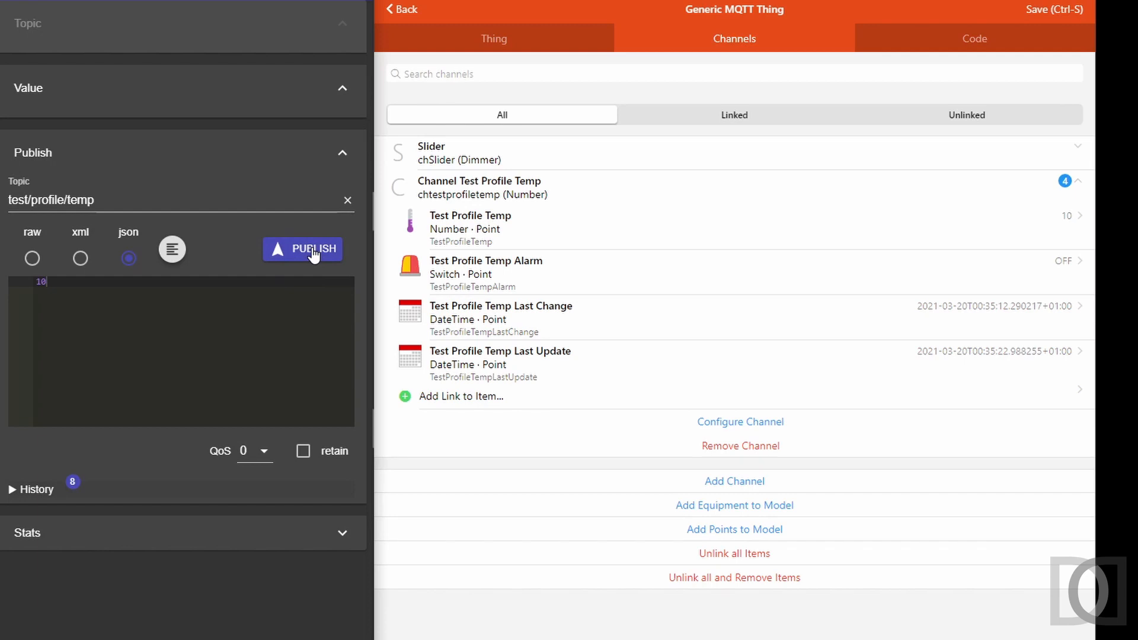